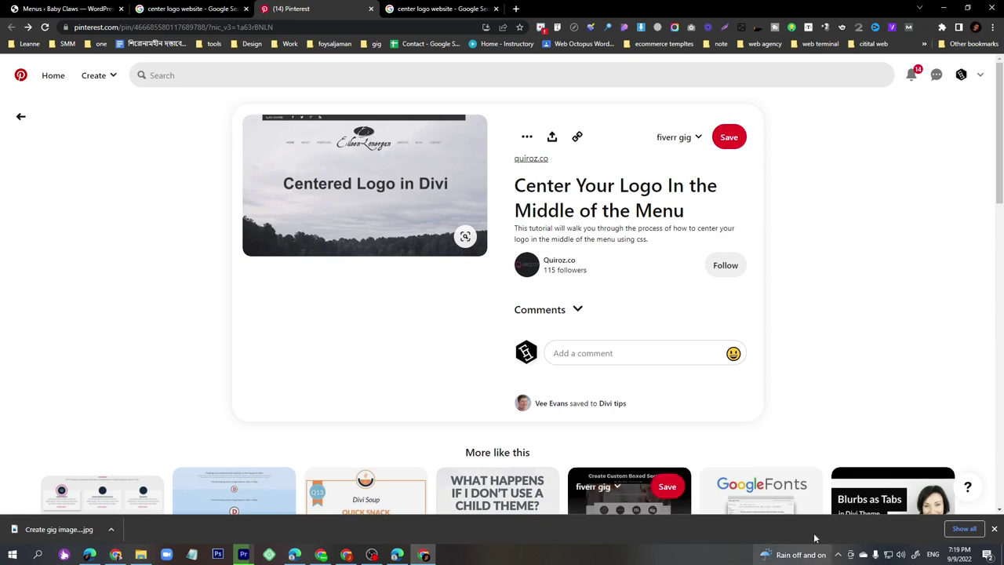
# - Switch from the Pinterest centered-logo pin back to the WordPress Menus page
pyautogui.click(78, 9)
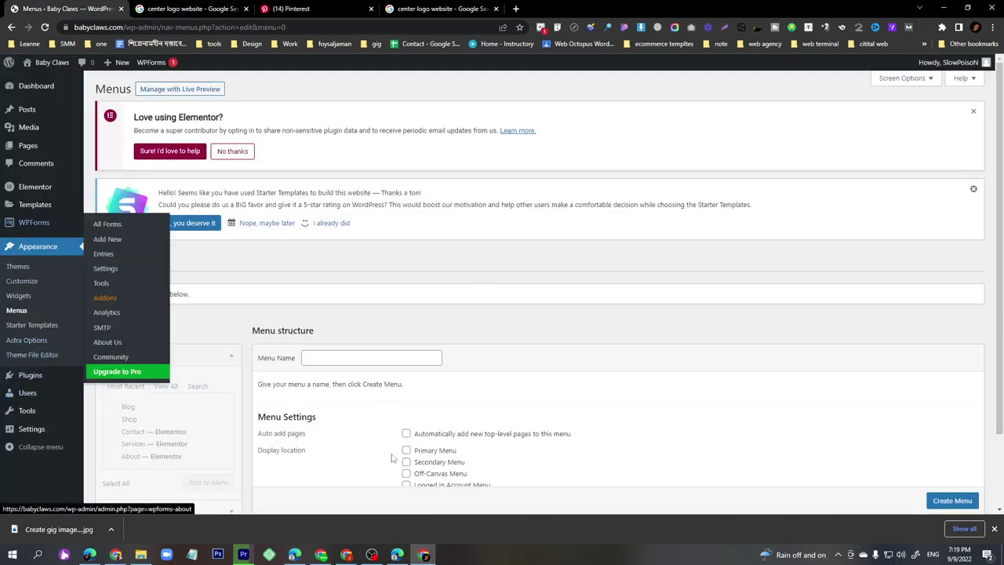
pyautogui.click(26, 148)
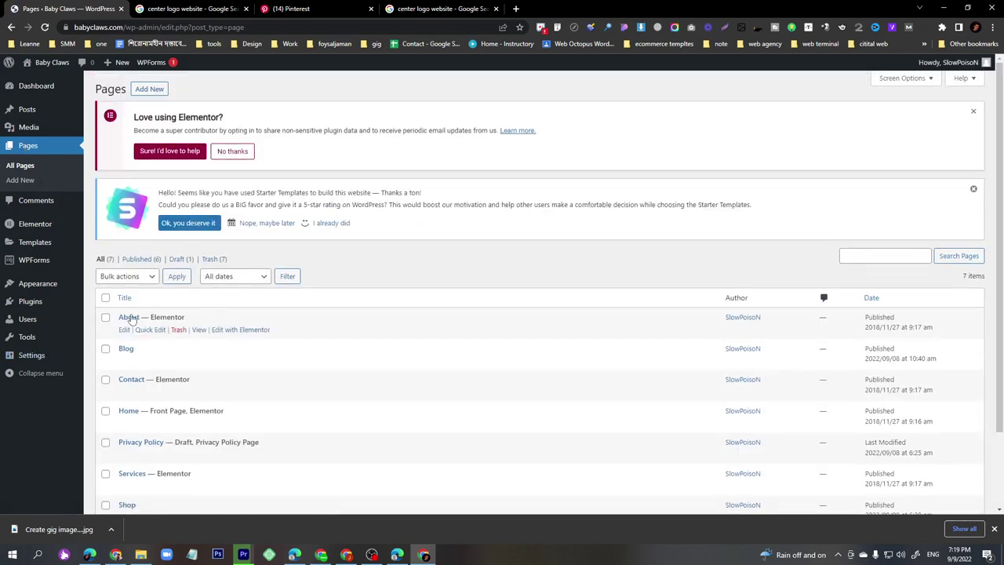
pyautogui.scroll(-2, 135, 320)
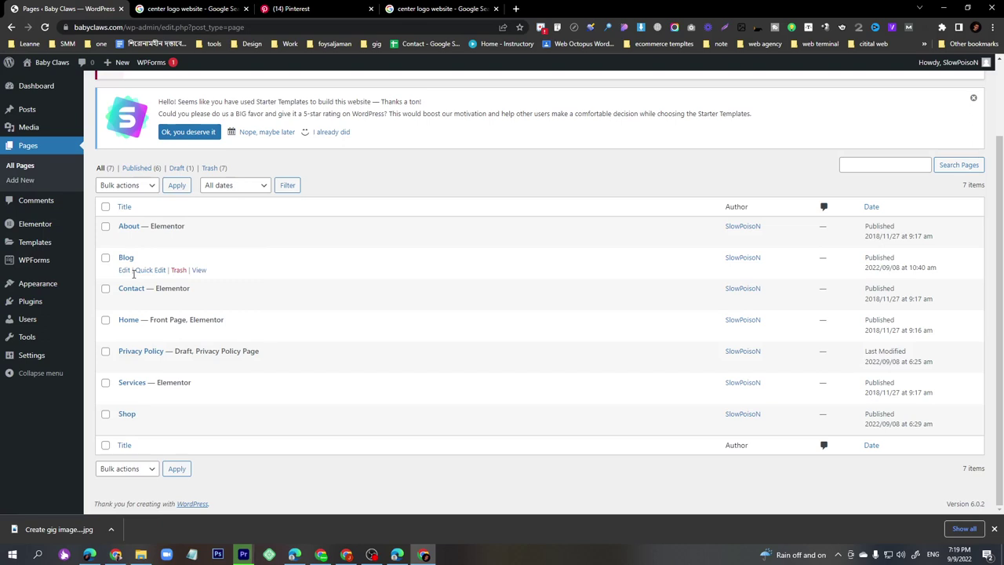
pyautogui.moveTo(21, 287)
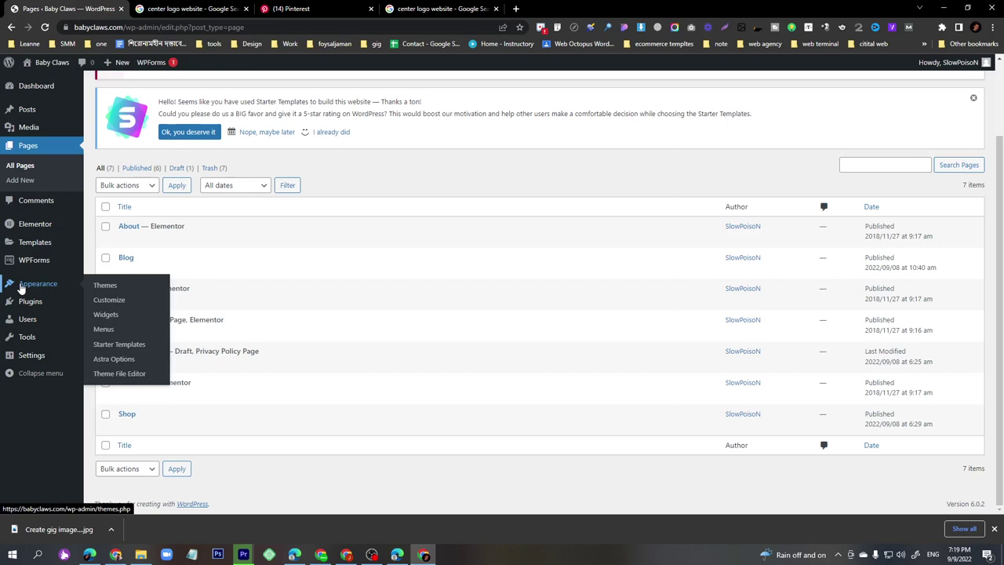
pyautogui.click(97, 328)
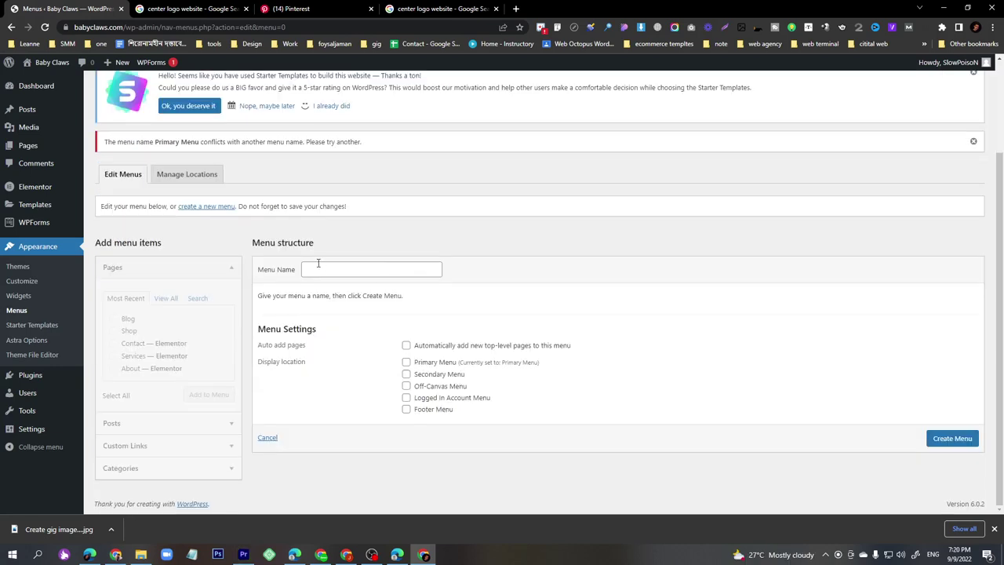
# - Create a menu named 'menu' assigned to the Primary Menu location
pyautogui.click(319, 271)
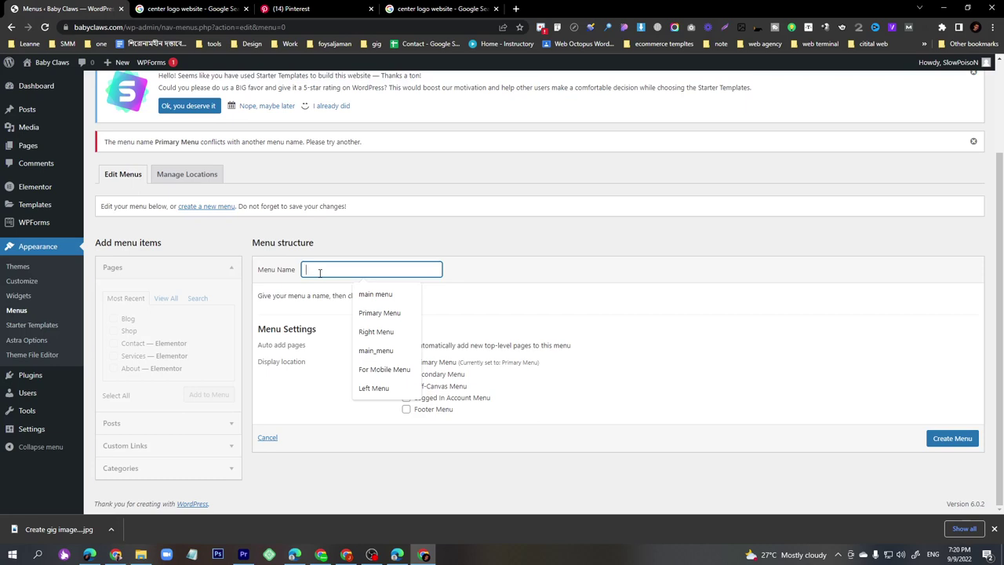
pyautogui.write('menu')
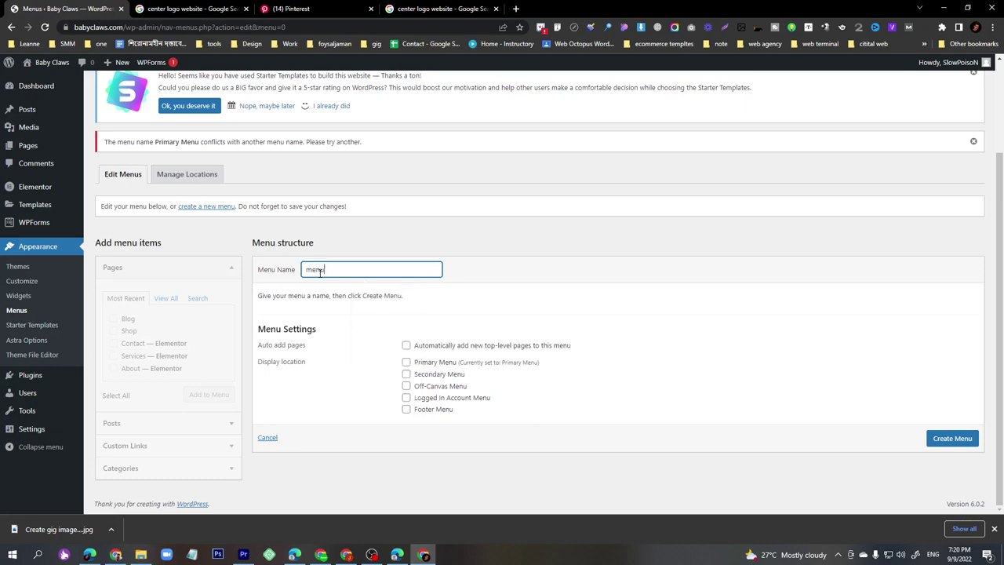
pyautogui.click(406, 370)
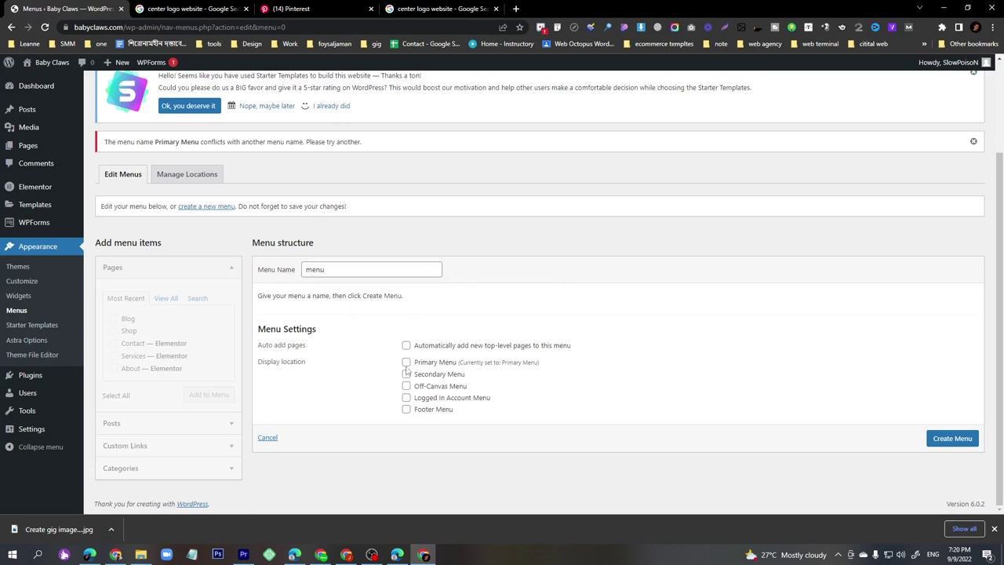
pyautogui.click(406, 362)
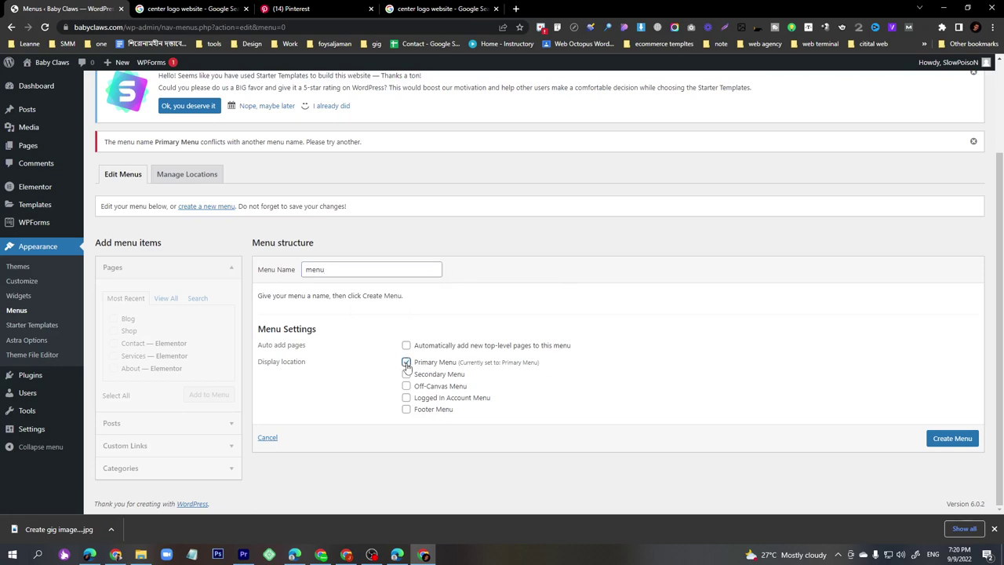
pyautogui.click(967, 444)
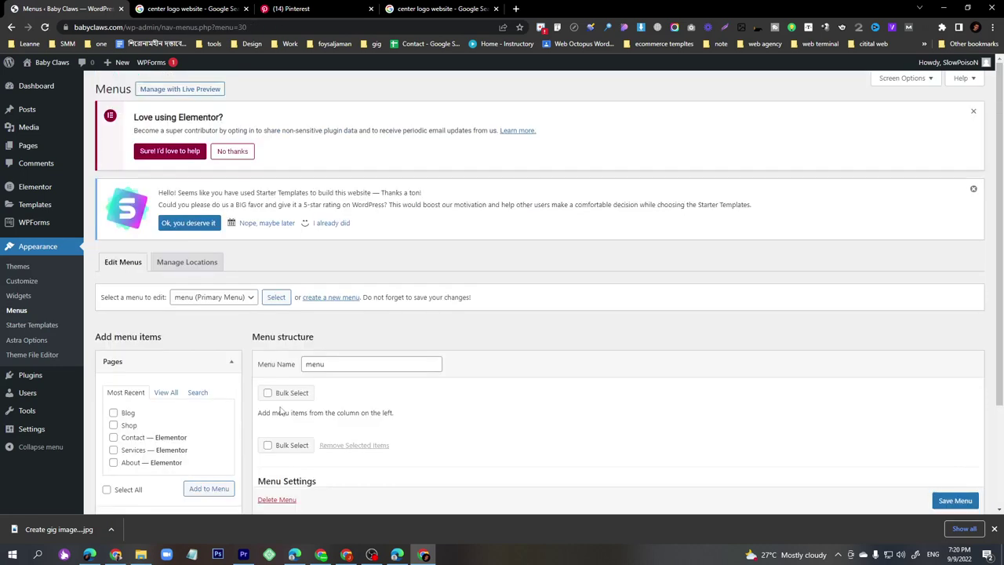
# - Add the Home, Shop, Blog and About pages to the menu
pyautogui.click(167, 394)
pyautogui.scroll(-1, 171, 396)
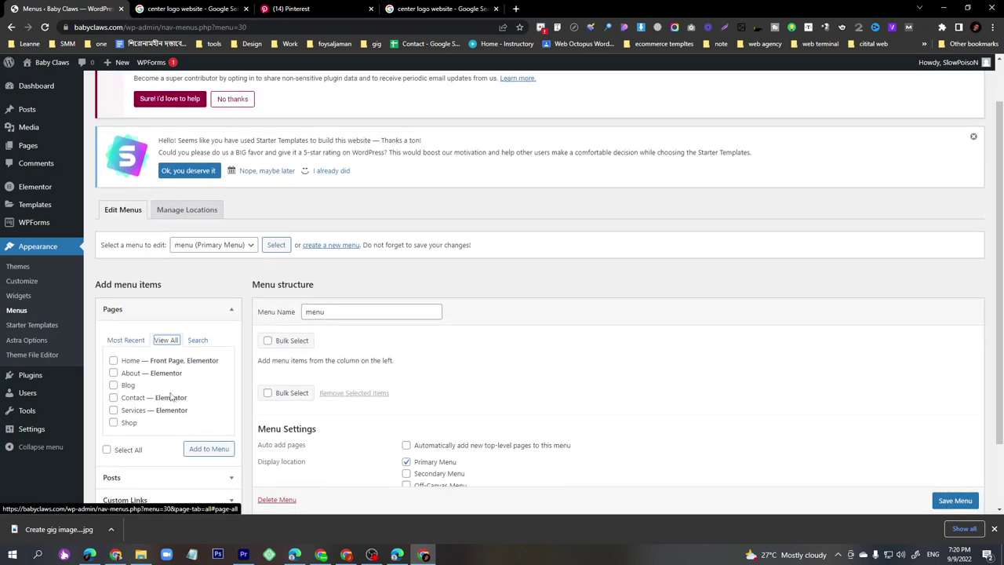
pyautogui.click(114, 362)
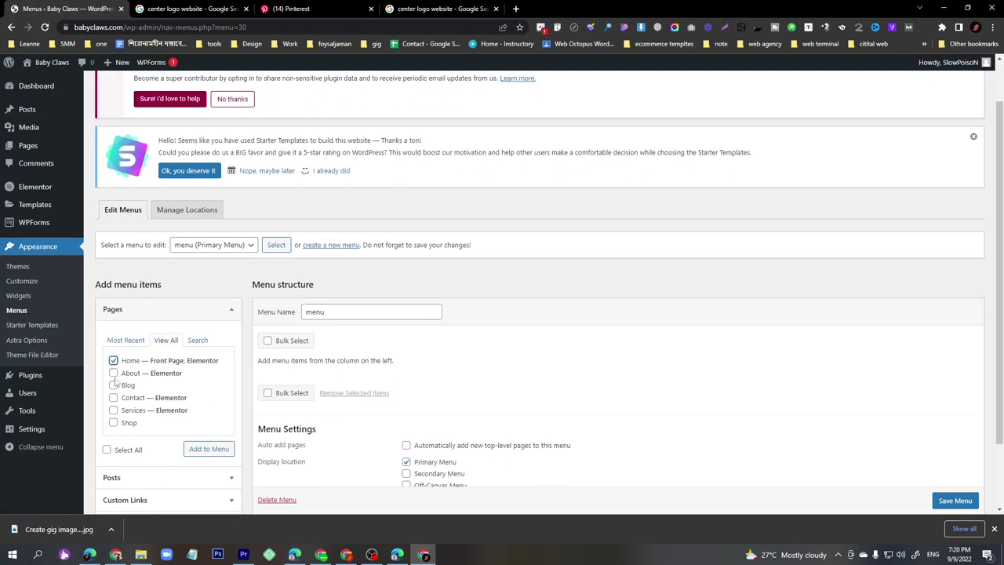
pyautogui.click(114, 424)
pyautogui.click(114, 398)
pyautogui.click(114, 398)
pyautogui.click(114, 385)
pyautogui.scroll(-2, 115, 386)
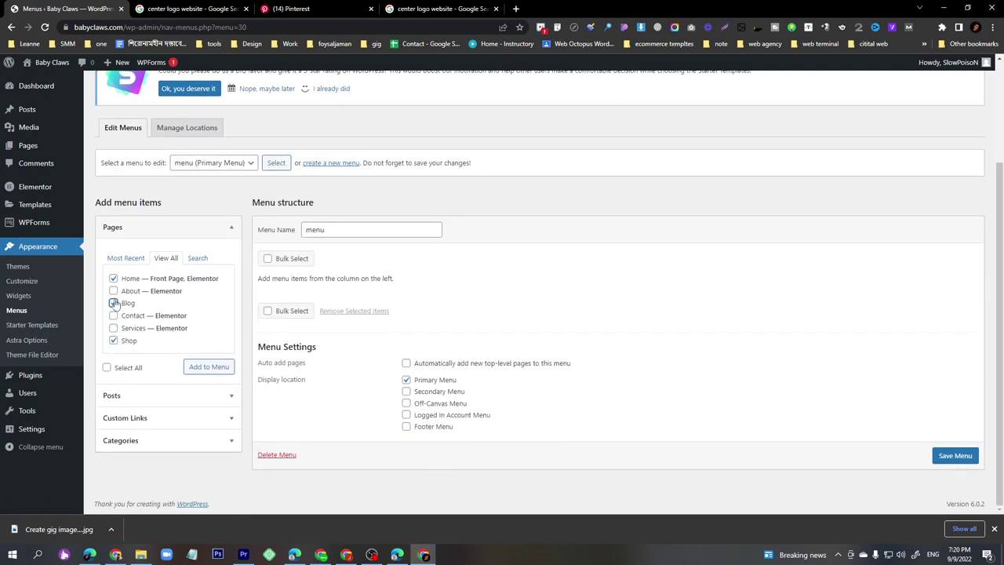
pyautogui.click(113, 291)
pyautogui.click(217, 370)
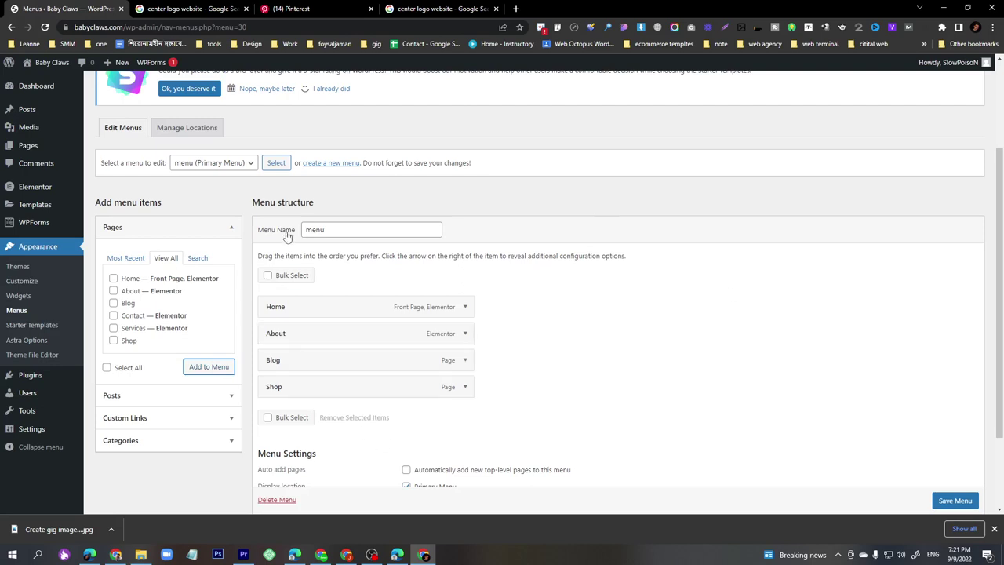
# - Save the menu holding Home, About, Blog and Shop
pyautogui.click(327, 164)
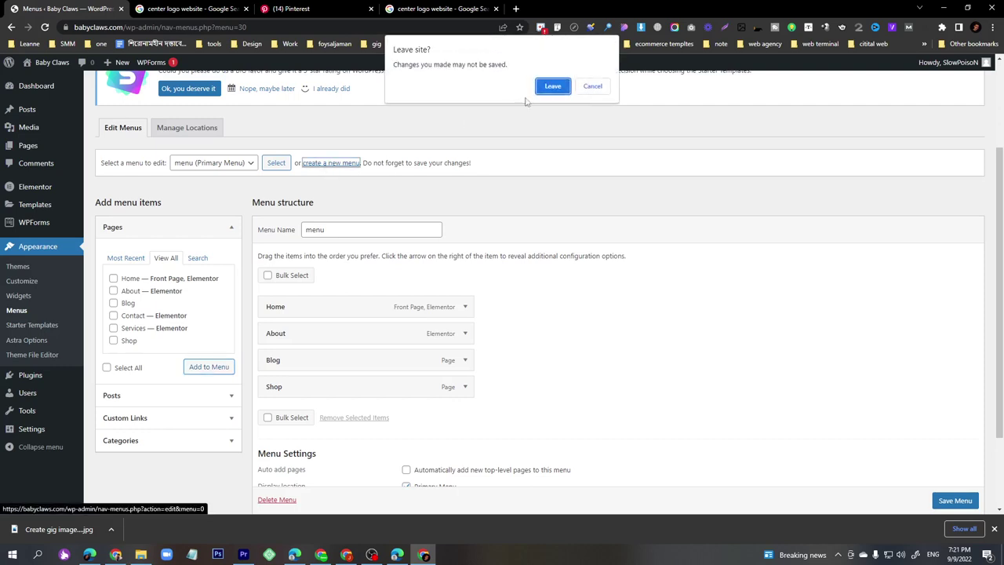
pyautogui.click(598, 91)
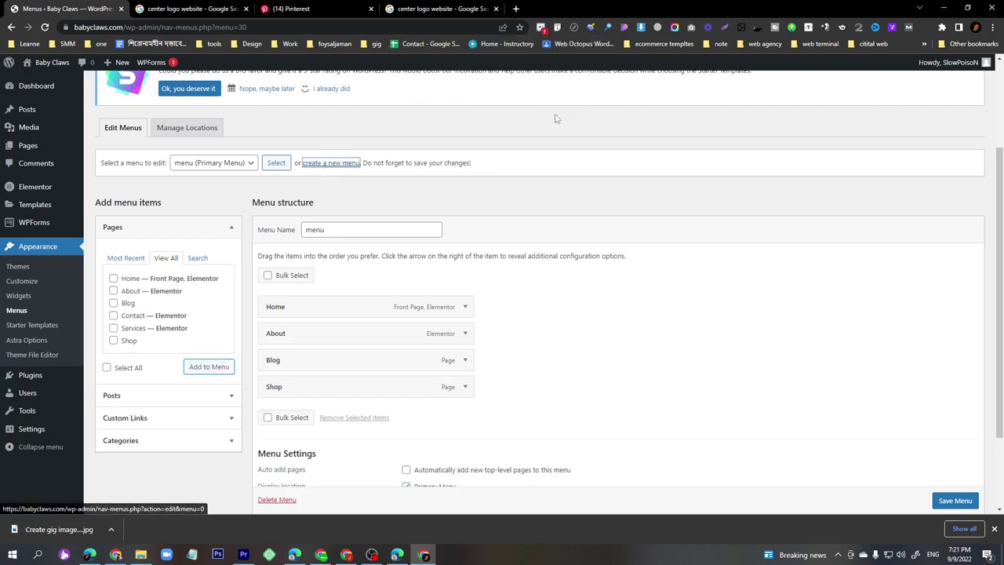
pyautogui.scroll(-3, 535, 125)
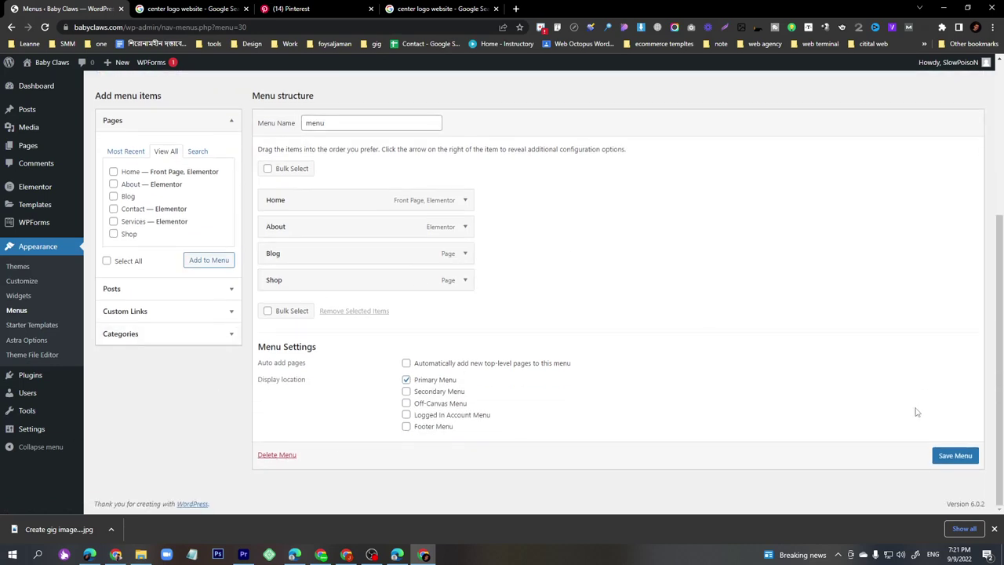
pyautogui.click(955, 456)
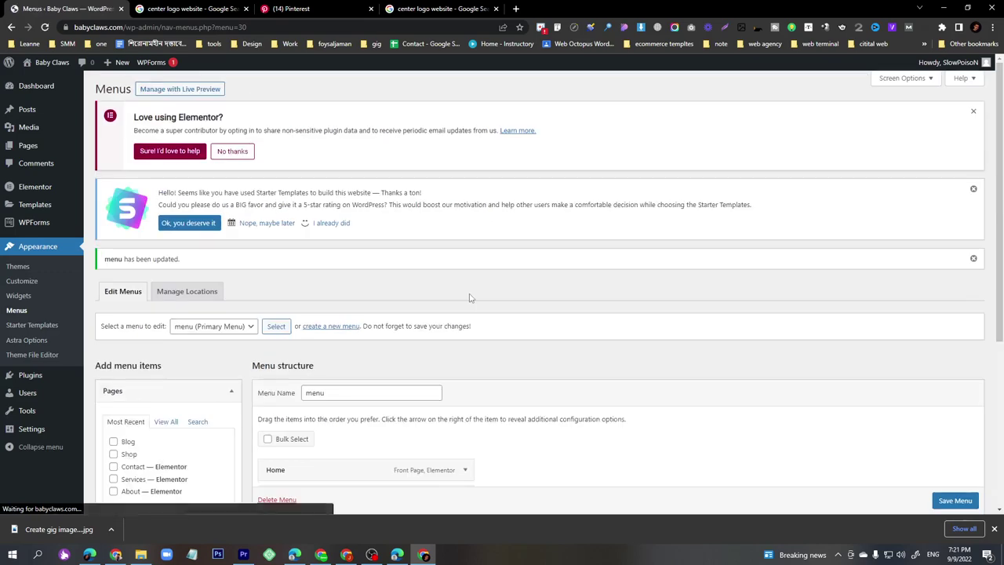
# - Create a new menu named 'left side menu'
pyautogui.click(345, 330)
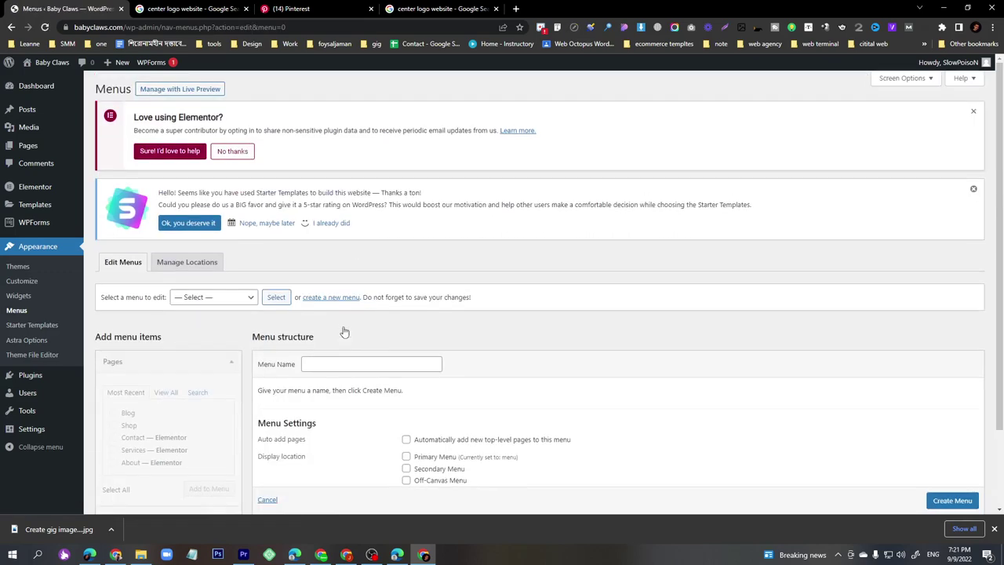
pyautogui.scroll(-1, 343, 332)
pyautogui.click(364, 314)
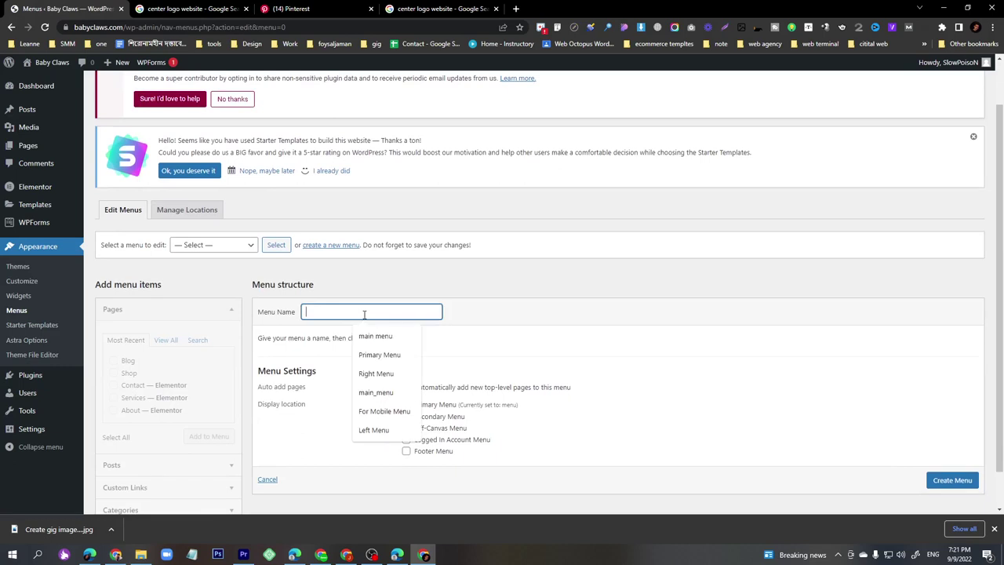
pyautogui.write('lef')
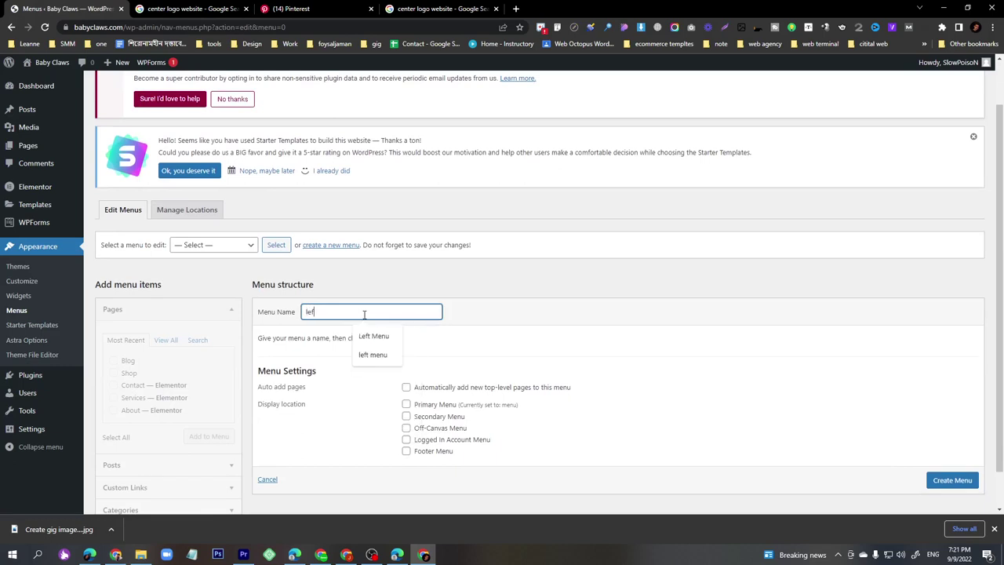
pyautogui.write('t side me')
pyautogui.press('BackSpace')
pyautogui.write('menu')
pyautogui.click(949, 482)
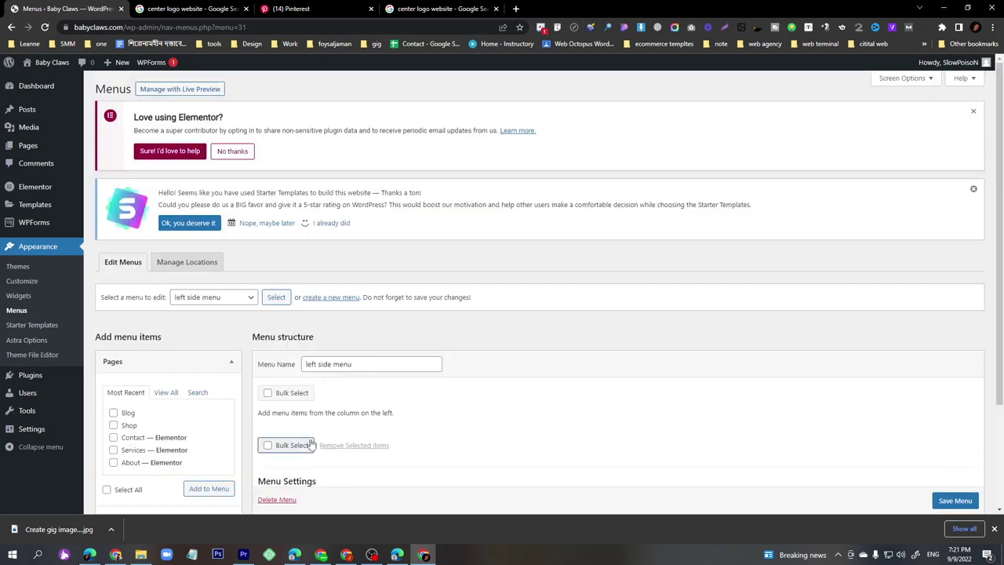
# - Add the Home and Shop pages to the left side menu
pyautogui.click(168, 393)
pyautogui.scroll(-2, 167, 395)
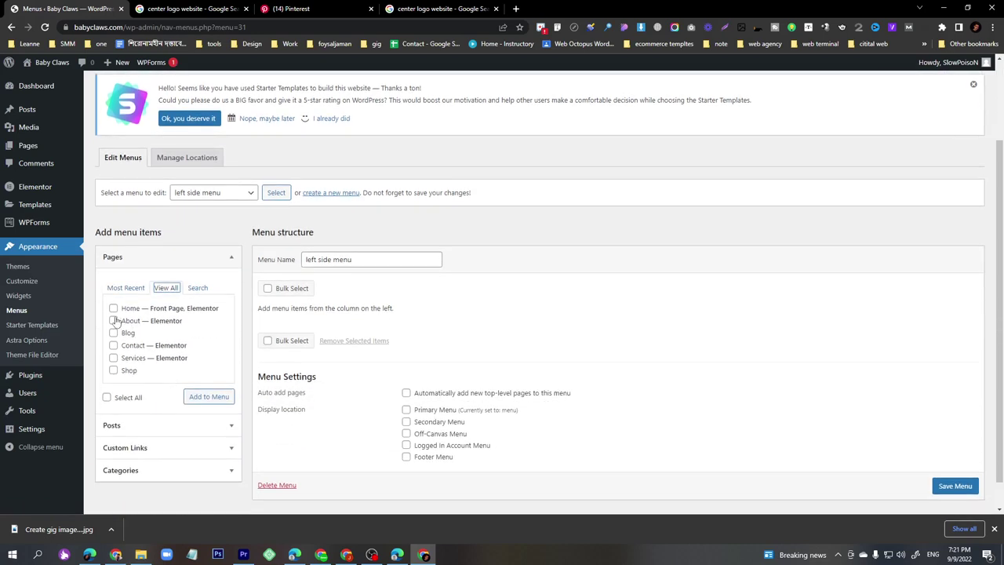
pyautogui.click(113, 309)
pyautogui.click(113, 370)
pyautogui.click(208, 397)
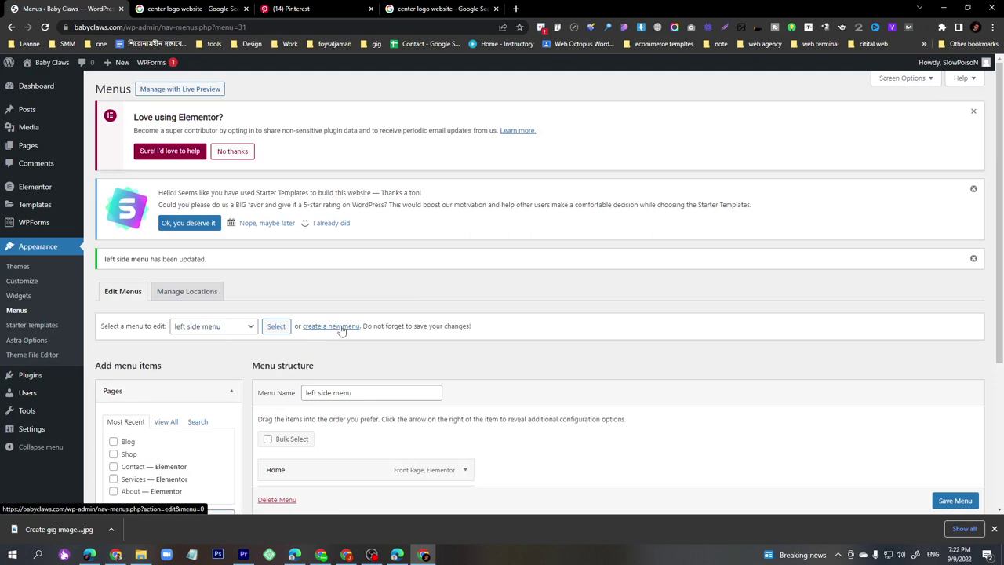
# - Create a new menu named 'Right Side Menu'
pyautogui.click(342, 326)
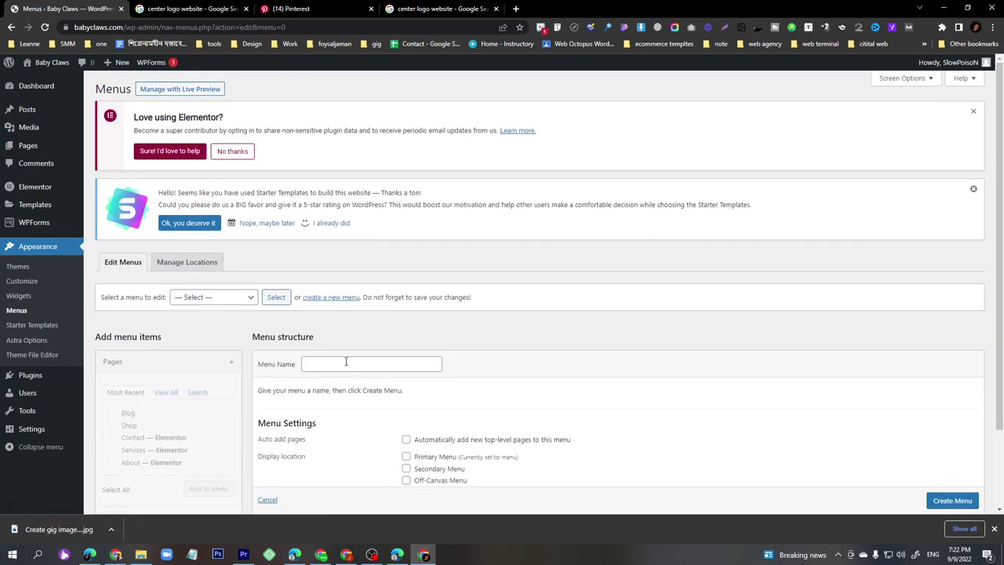
pyautogui.click(340, 366)
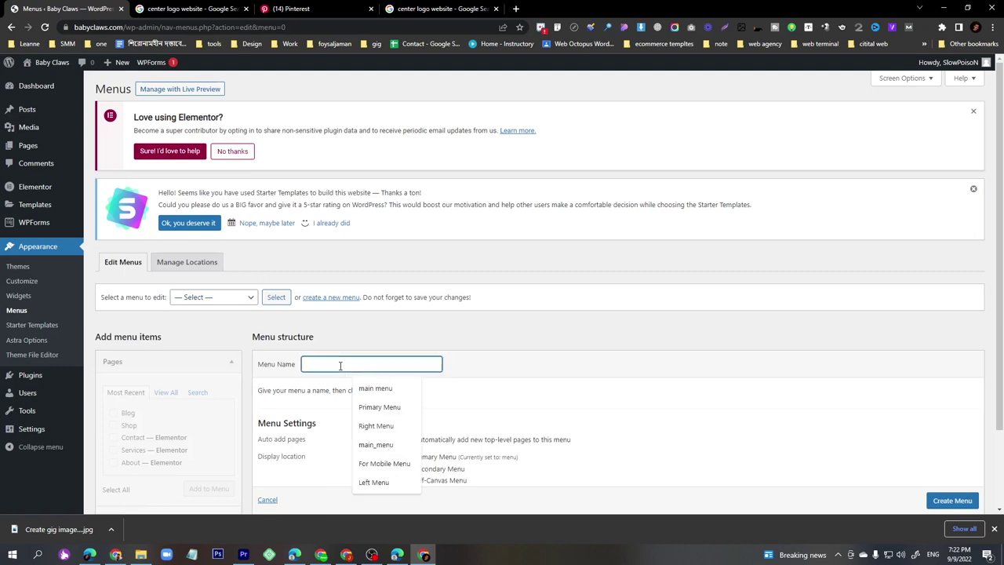
pyautogui.write('Right ')
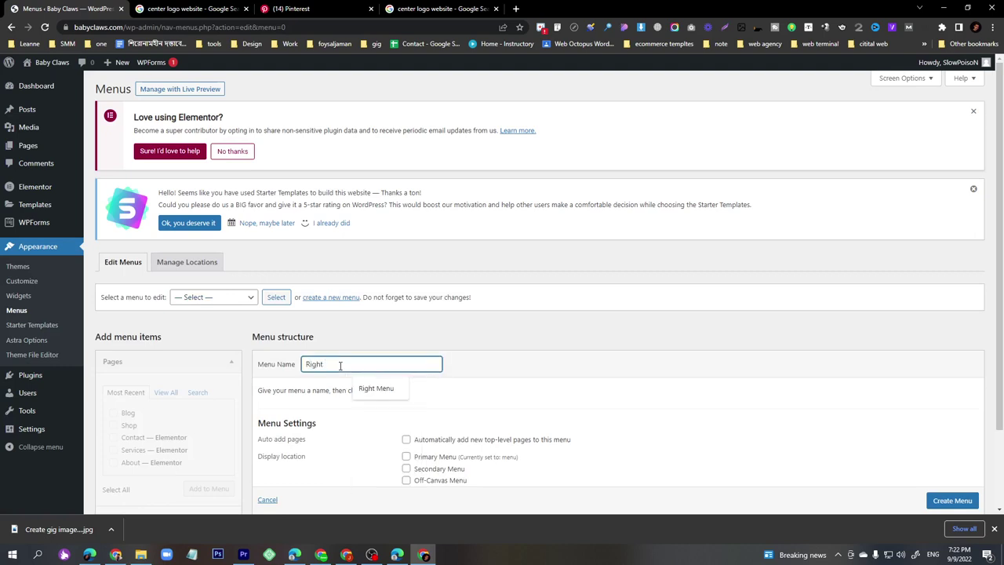
pyautogui.write('Side Menu')
pyautogui.click(951, 502)
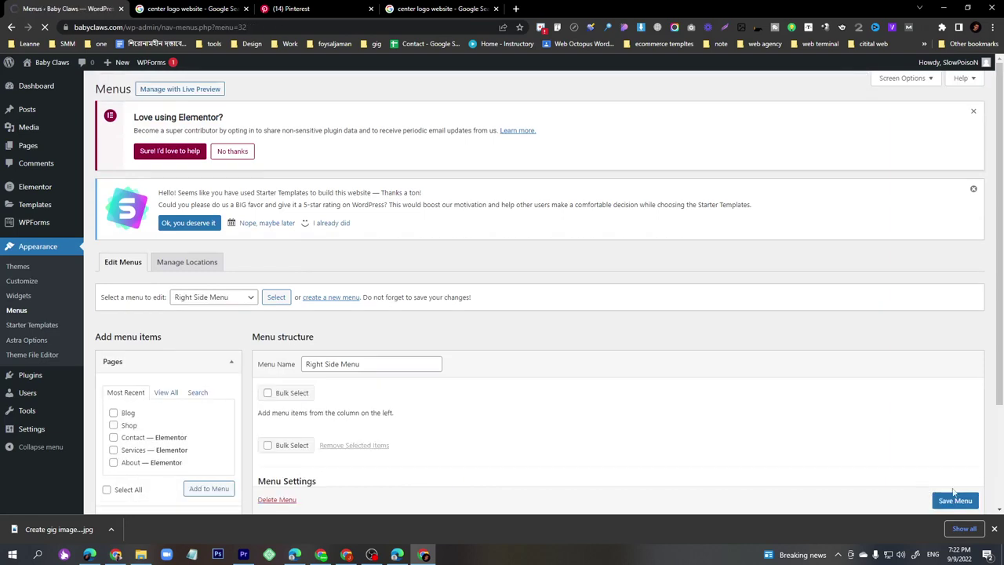
# - Add the Blog and About pages to Right Side Menu and save it
pyautogui.scroll(-2, 111, 243)
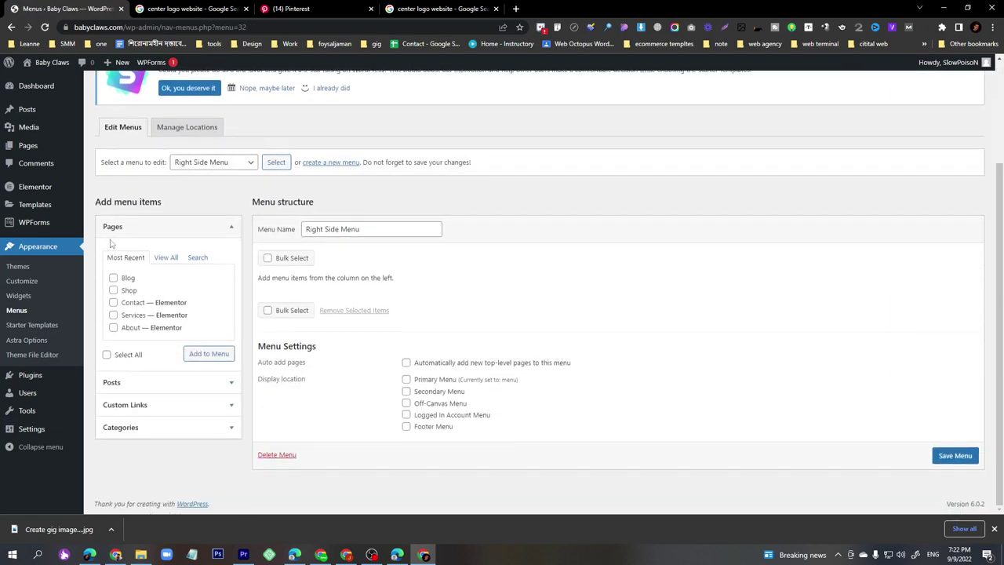
pyautogui.click(172, 260)
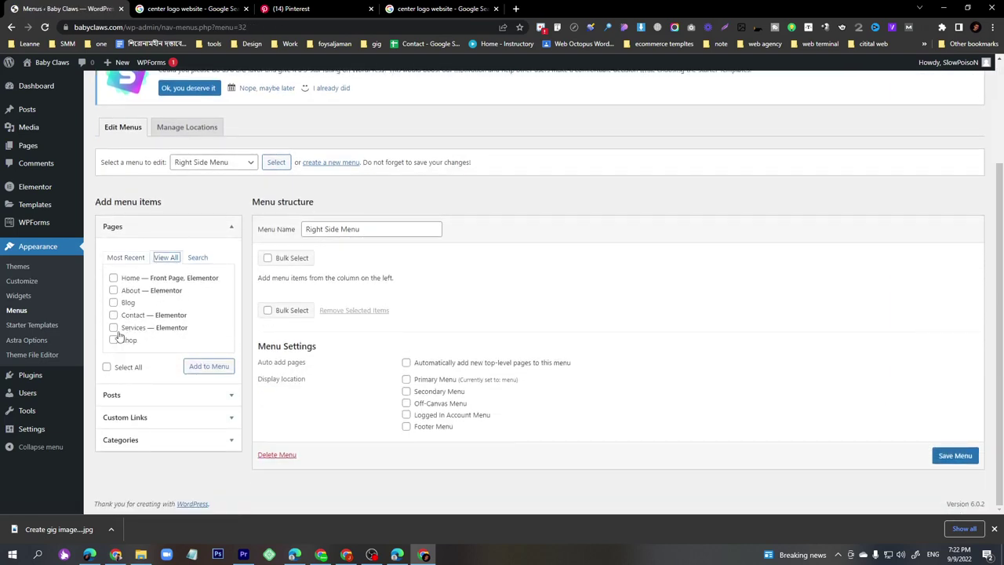
pyautogui.click(113, 302)
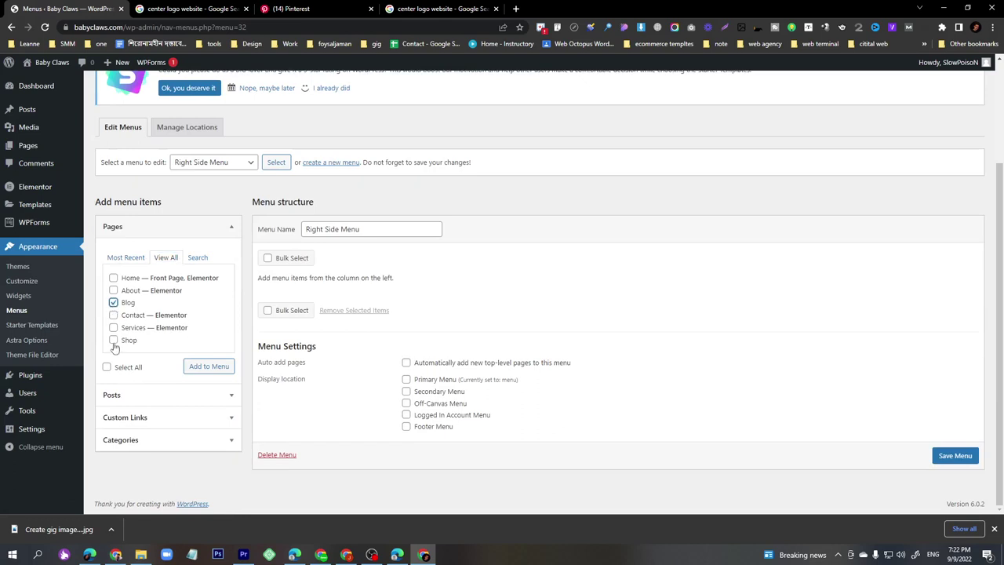
pyautogui.click(113, 290)
pyautogui.click(209, 367)
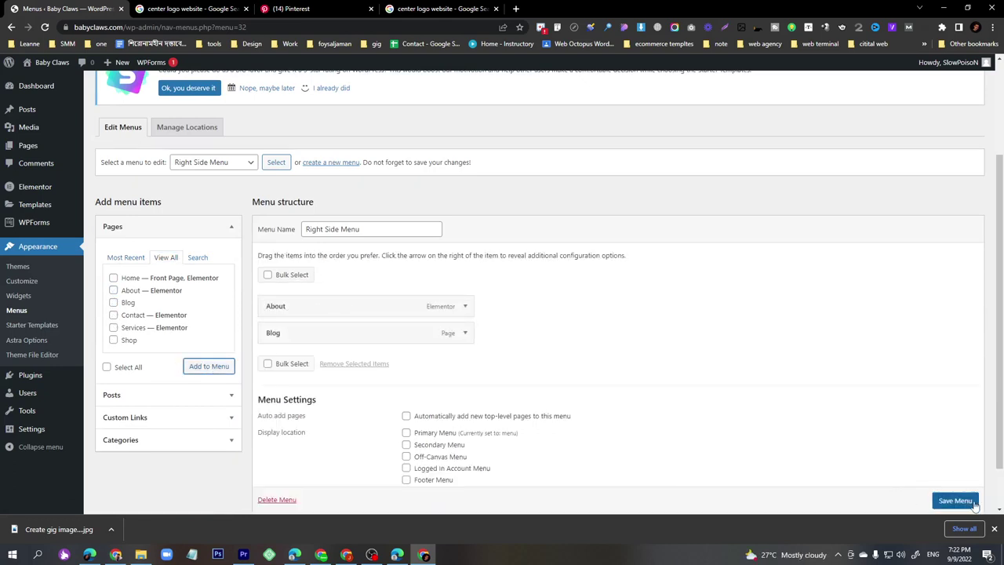
pyautogui.click(971, 503)
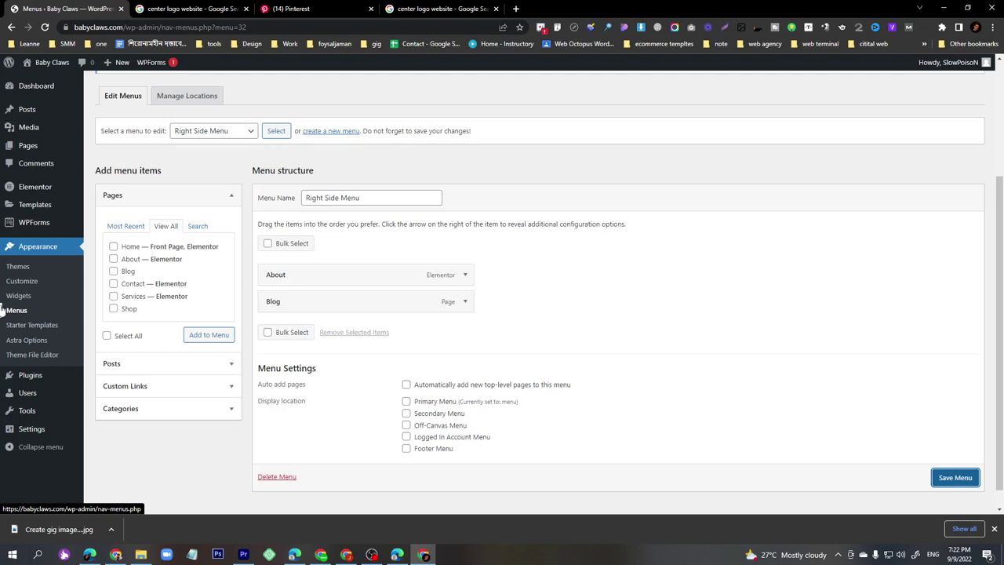
pyautogui.click(971, 482)
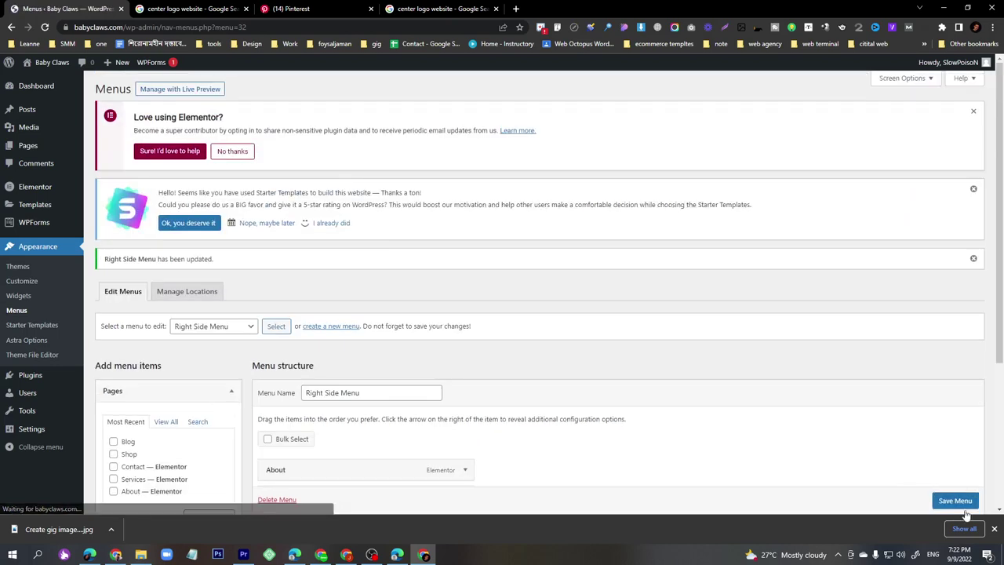
# - Add a new Header template from Templates > Theme Builder
pyautogui.moveTo(39, 216)
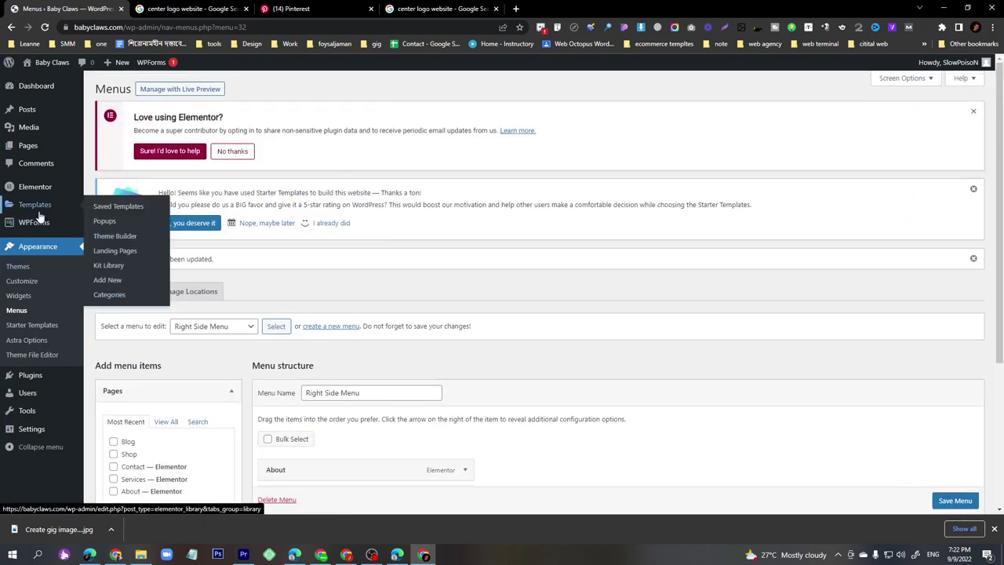
pyautogui.click(111, 237)
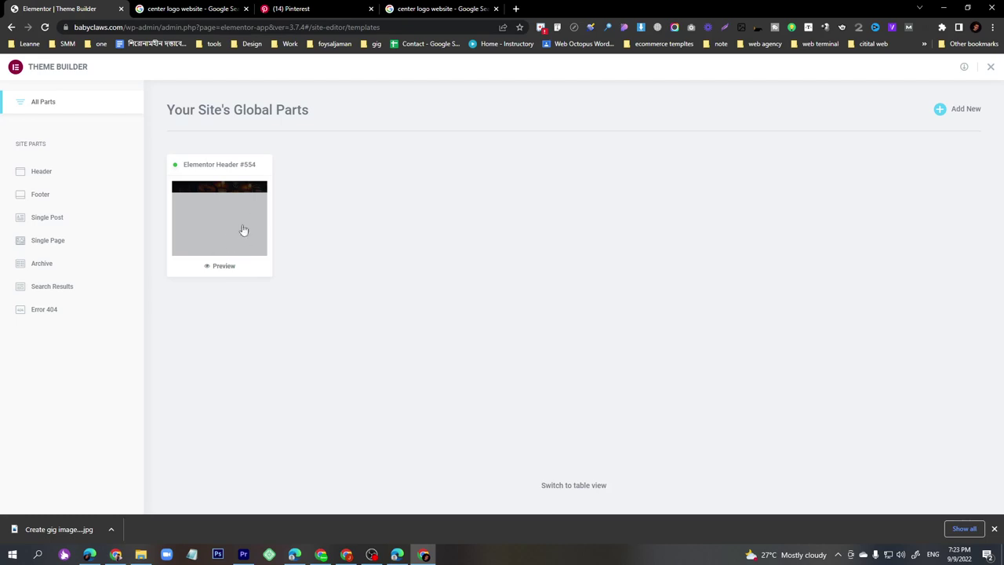
pyautogui.click(46, 173)
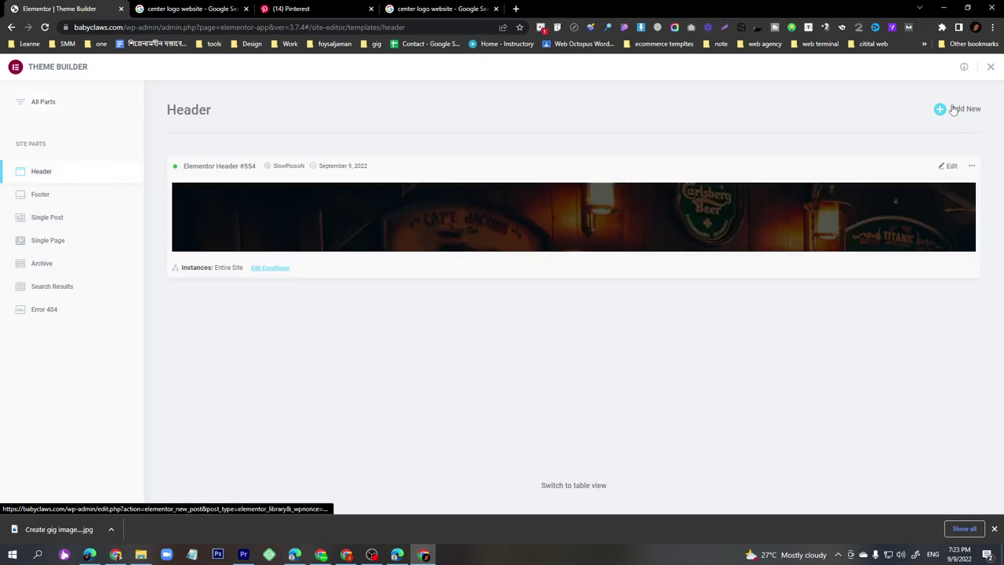
pyautogui.click(965, 111)
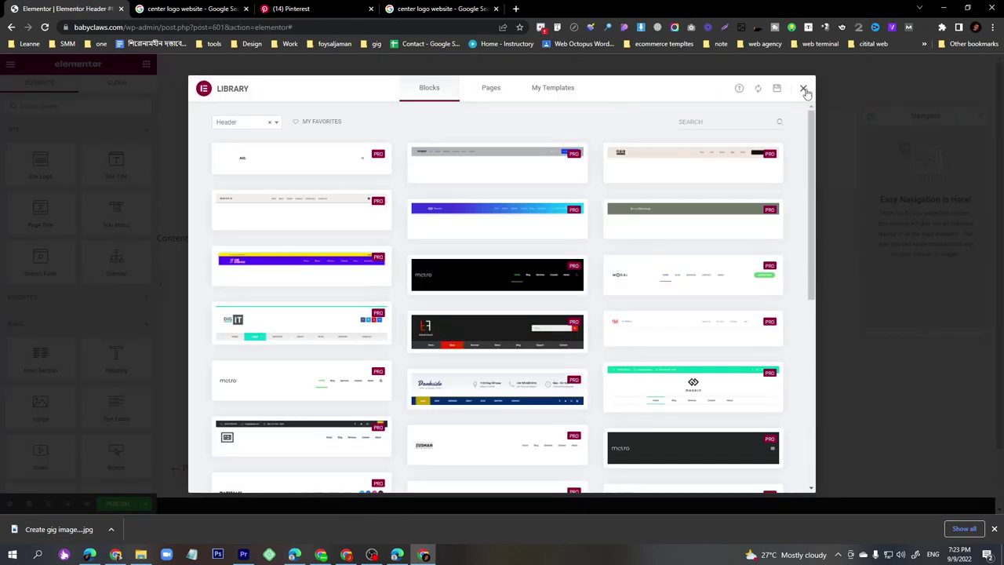
# - Close the block library and add a blank three-column section
pyautogui.click(804, 91)
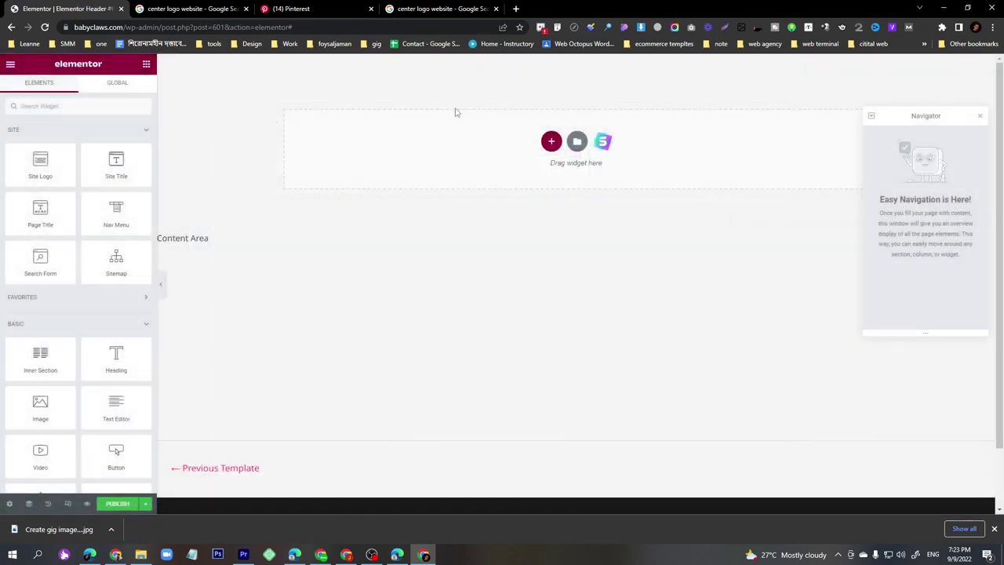
pyautogui.click(552, 142)
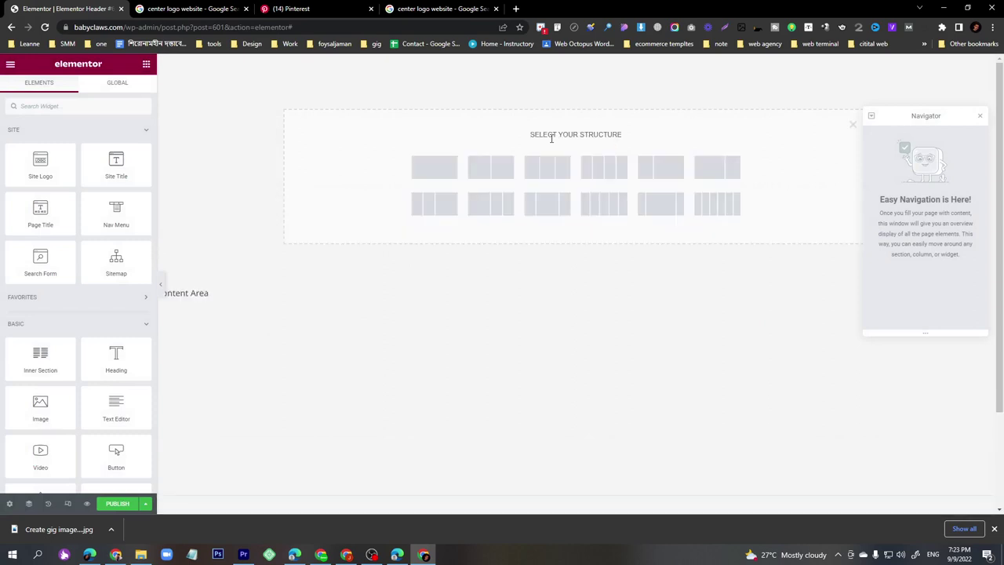
pyautogui.click(548, 167)
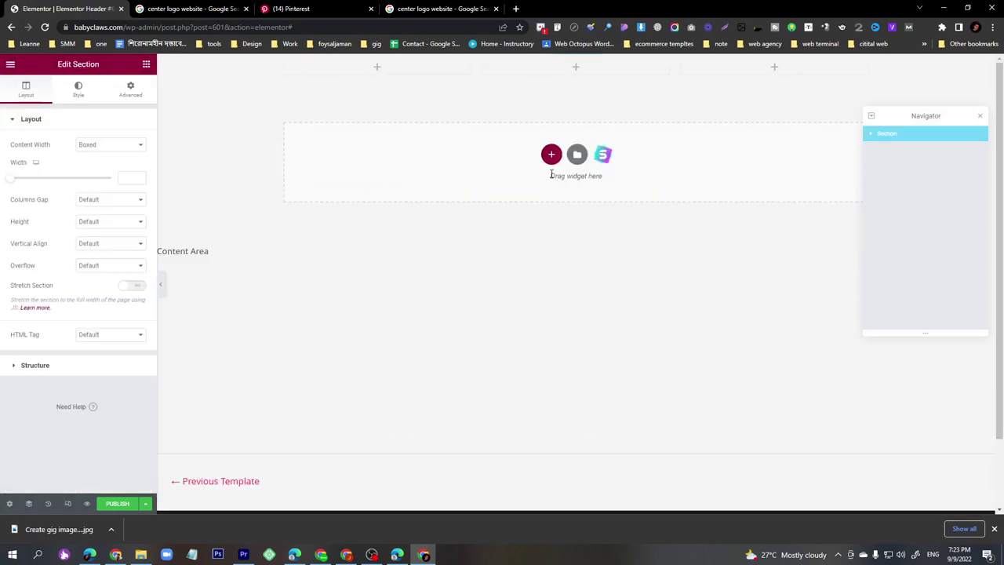
# - Put a Nav Menu showing left side menu in column one, right-aligned
pyautogui.click(421, 76)
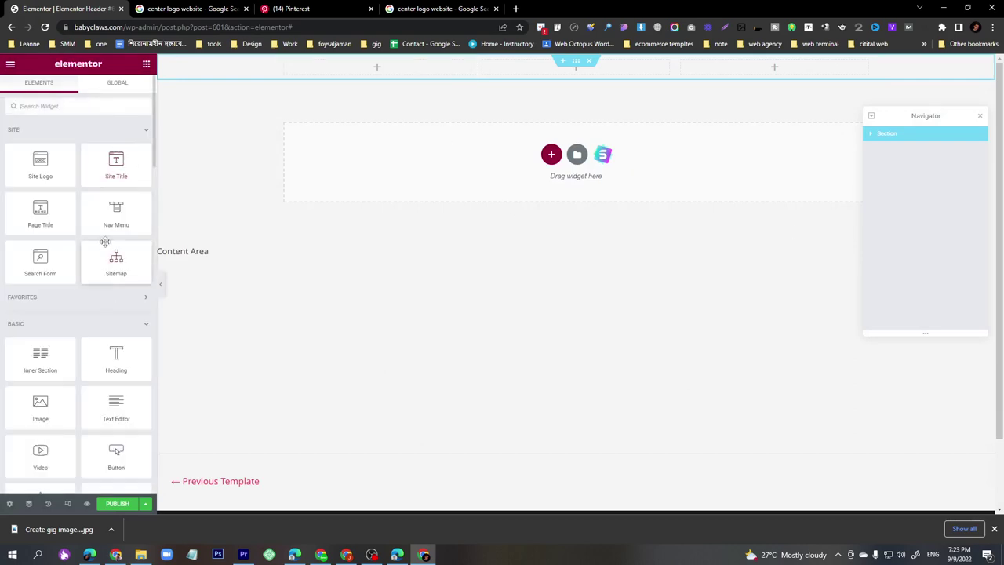
pyautogui.moveTo(110, 205); pyautogui.dragTo(370, 69)
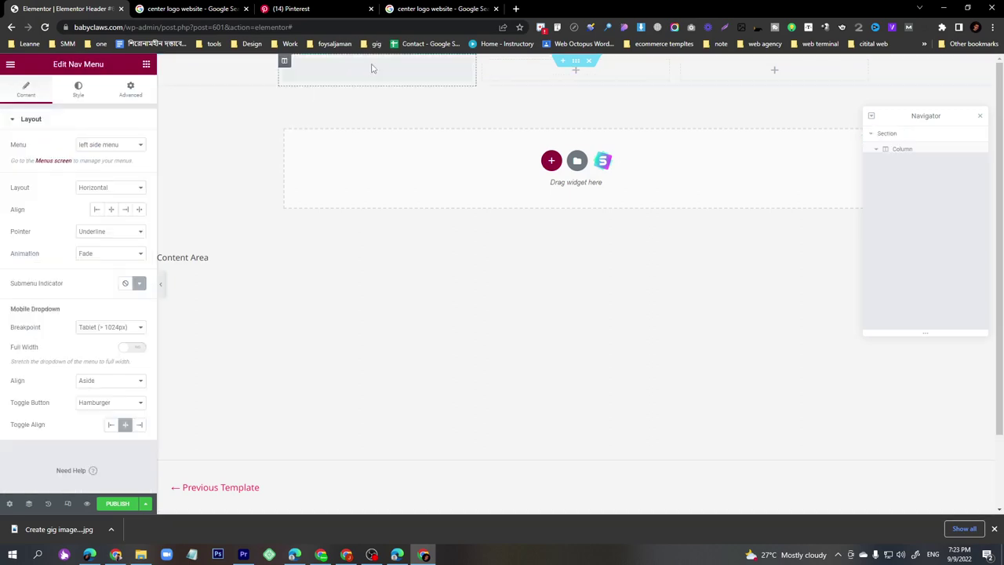
pyautogui.click(122, 147)
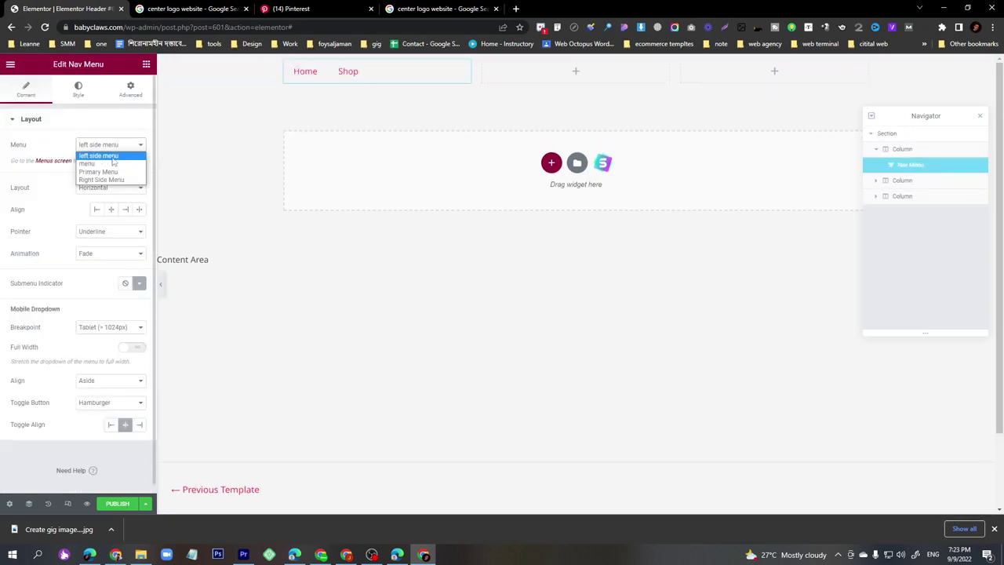
pyautogui.click(113, 158)
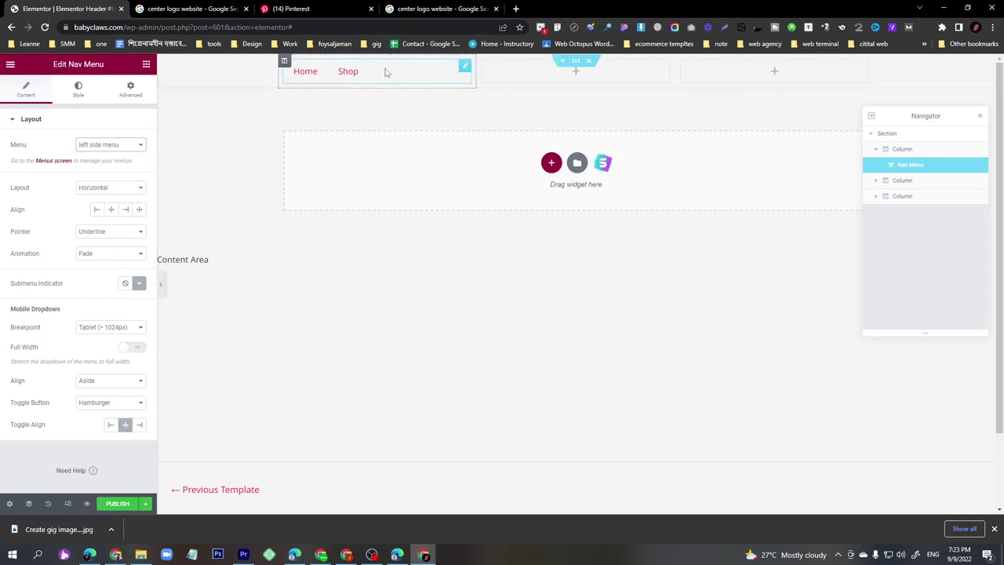
pyautogui.click(125, 209)
# - Put a Nav Menu showing Right Side Menu in the third column
pyautogui.click(774, 71)
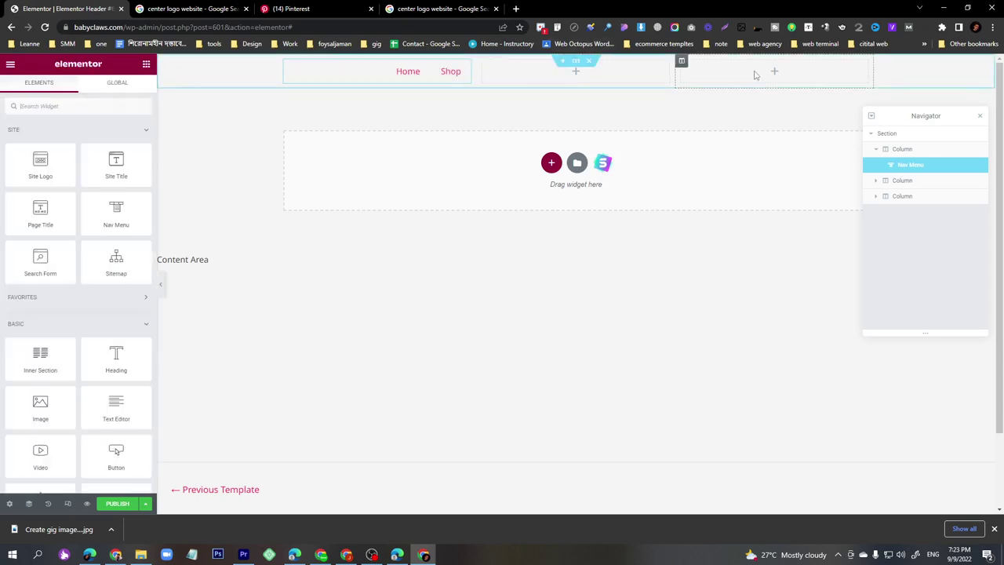
pyautogui.moveTo(103, 213); pyautogui.dragTo(784, 70)
pyautogui.click(109, 144)
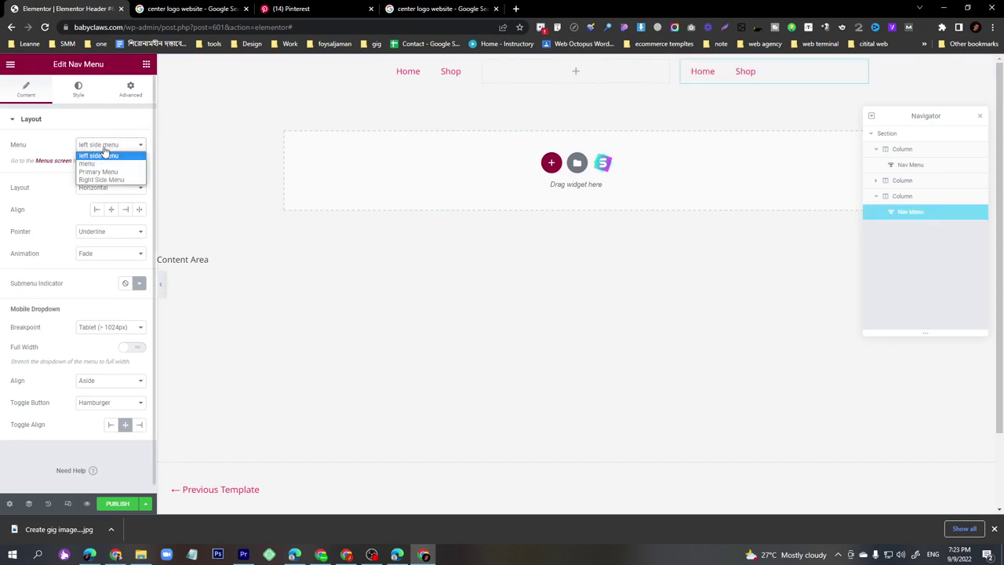
pyautogui.click(104, 179)
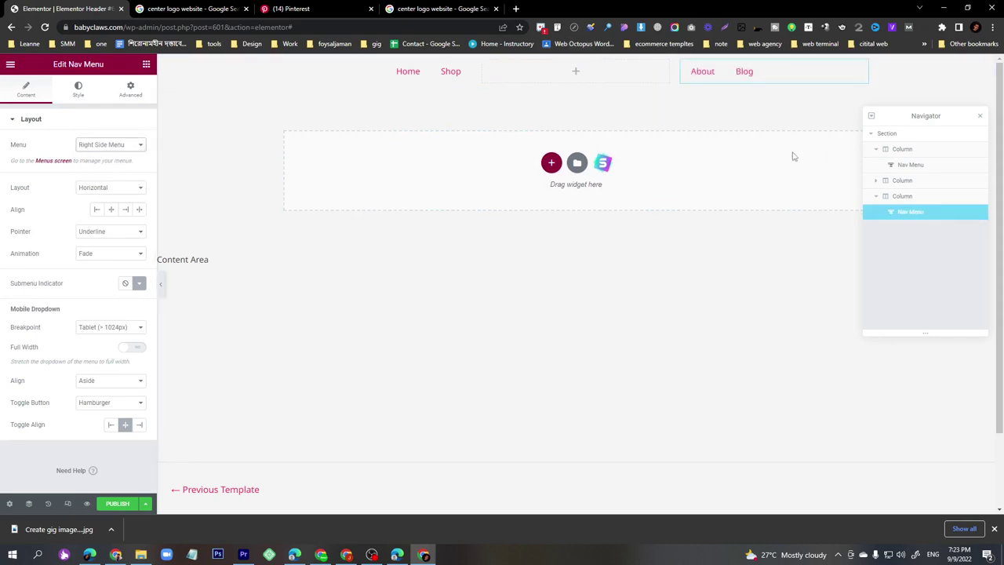
pyautogui.click(586, 83)
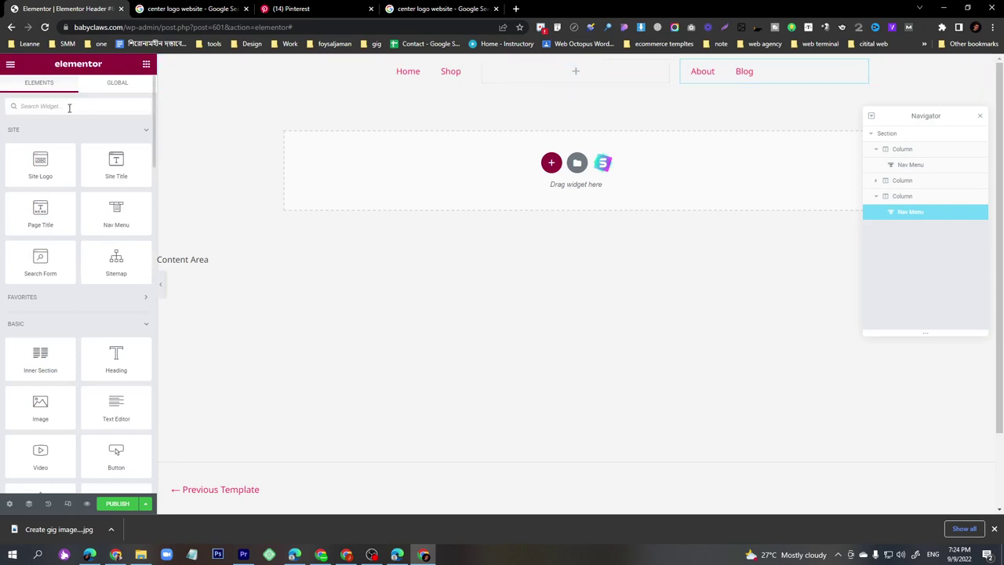
# - Insert the OUTDOOR ADVENTURE logo as an Image widget in the middle column
pyautogui.moveTo(37, 408); pyautogui.dragTo(563, 81)
pyautogui.click(67, 174)
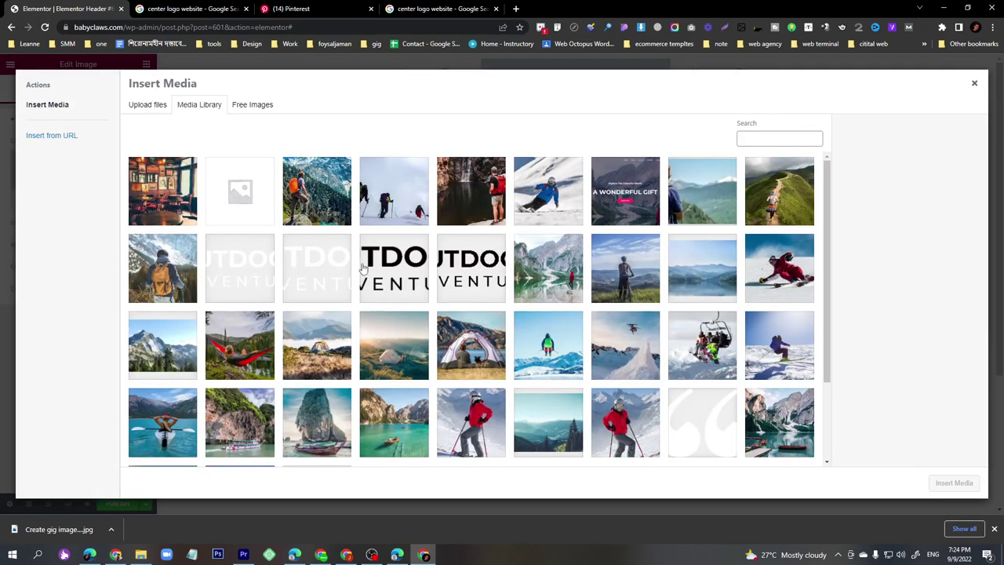
pyautogui.click(394, 279)
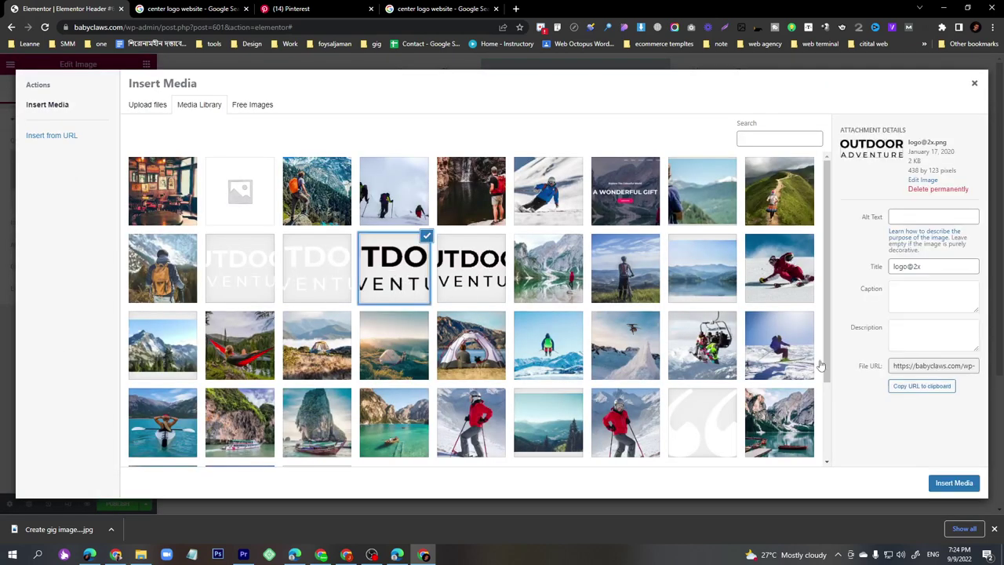
pyautogui.click(957, 482)
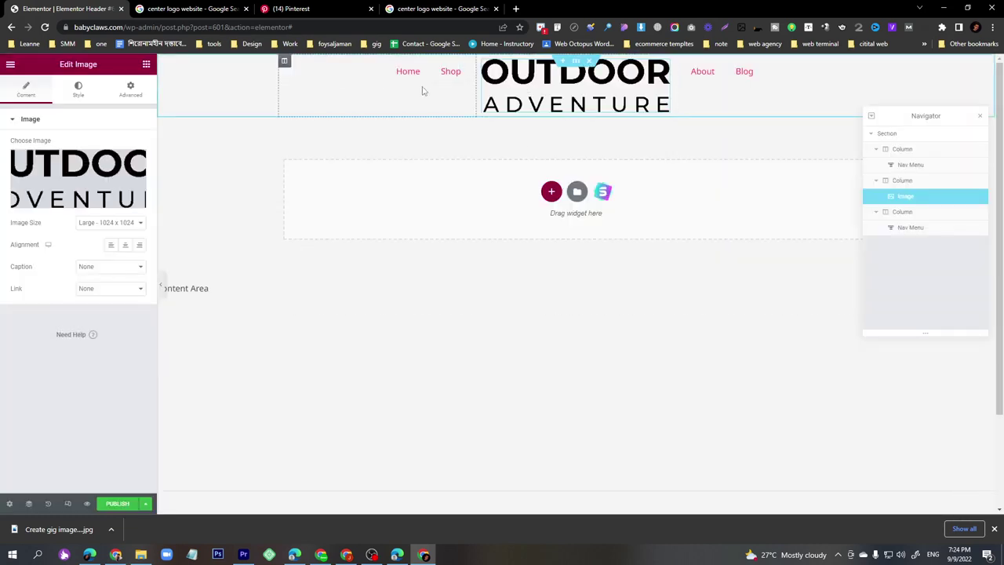
# - Vertically center the first and third columns holding the two menus
pyautogui.click(285, 61)
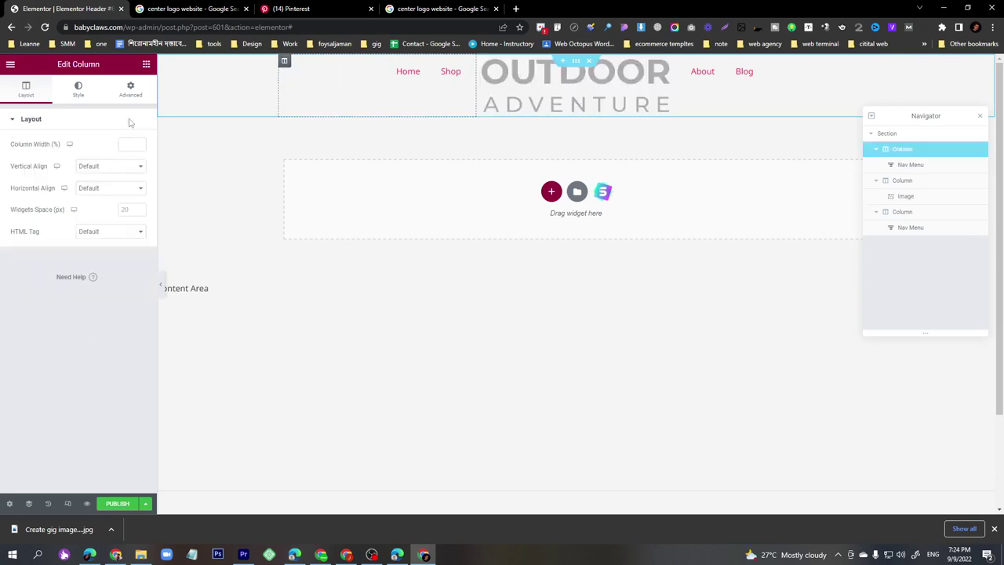
pyautogui.click(99, 167)
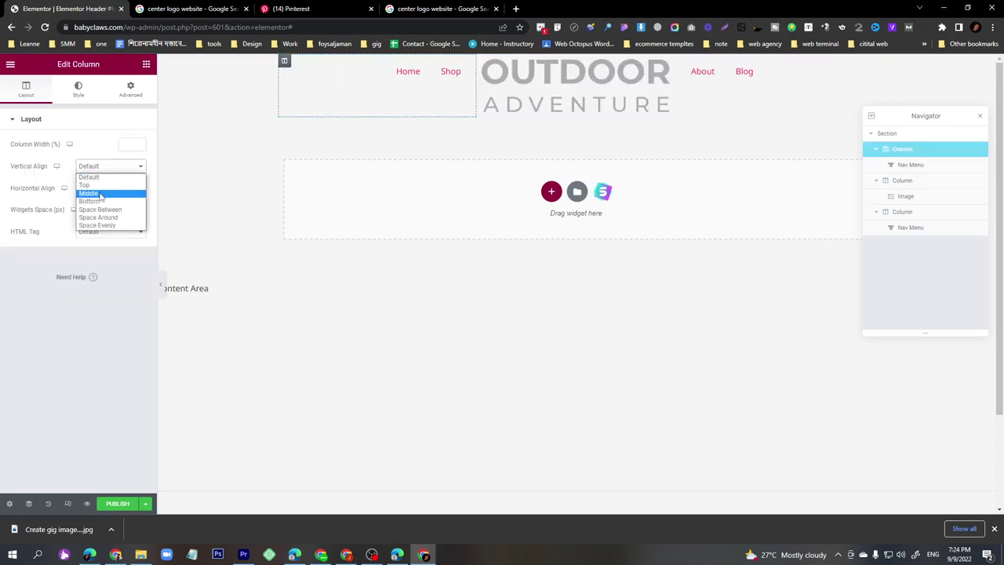
pyautogui.click(100, 196)
pyautogui.click(681, 61)
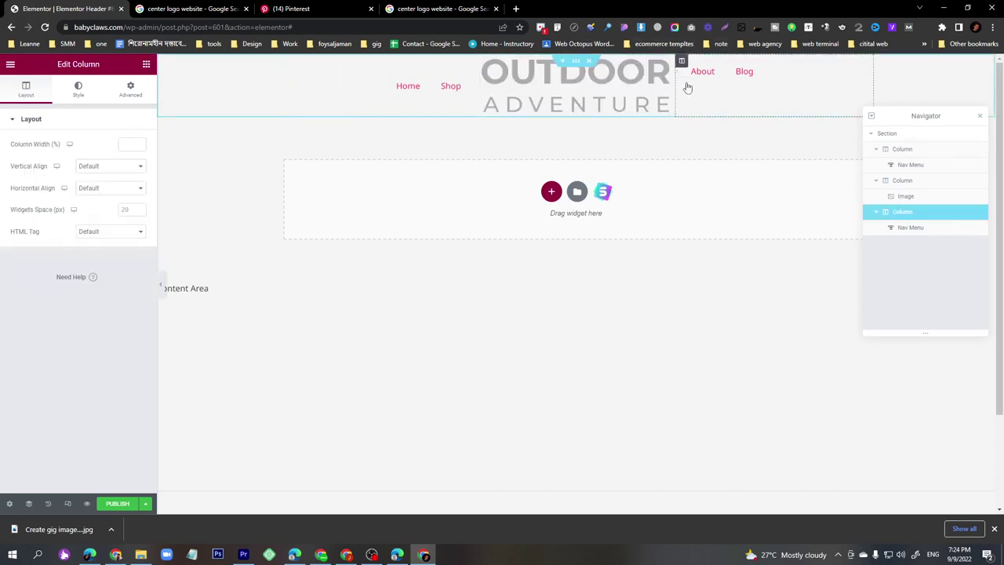
pyautogui.click(134, 166)
pyautogui.click(107, 196)
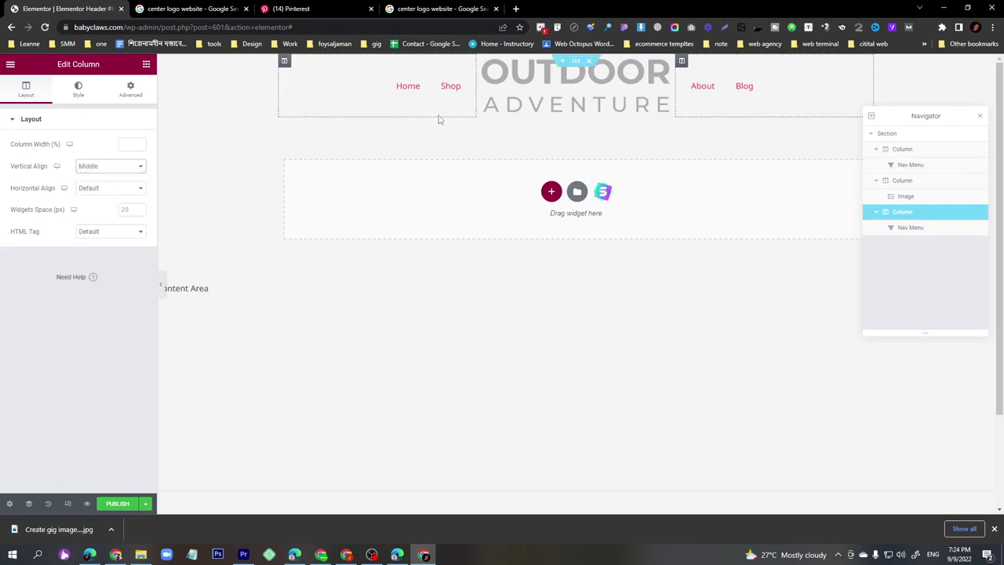
# - Set the Home and Shop menu text size to 20
pyautogui.click(463, 88)
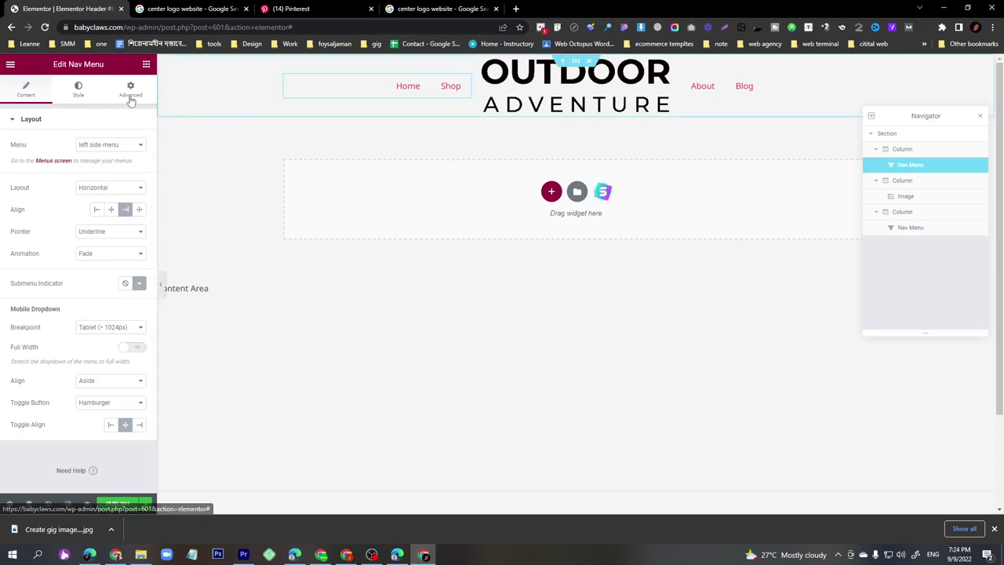
pyautogui.click(78, 90)
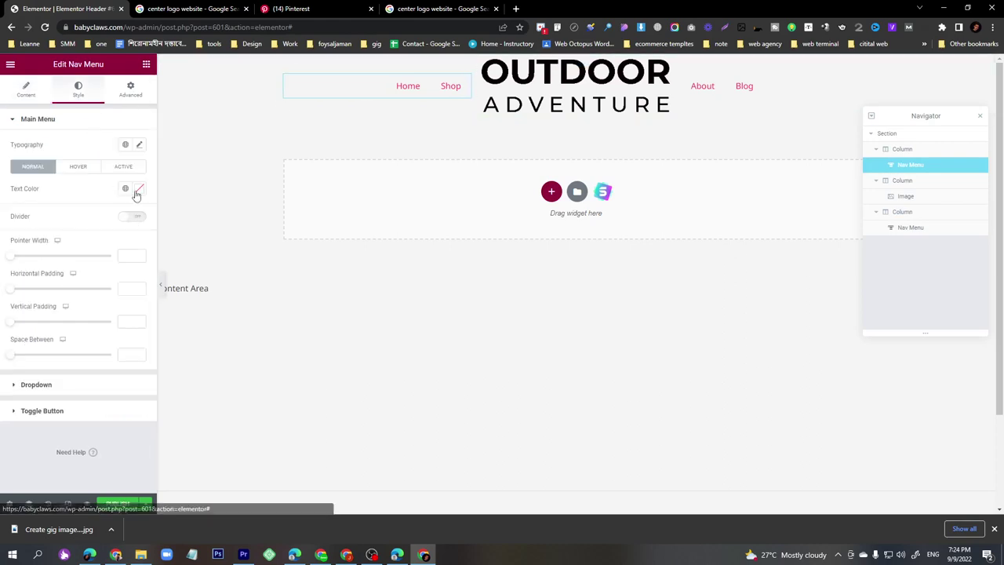
pyautogui.click(139, 144)
pyautogui.moveTo(20, 232); pyautogui.dragTo(33, 230)
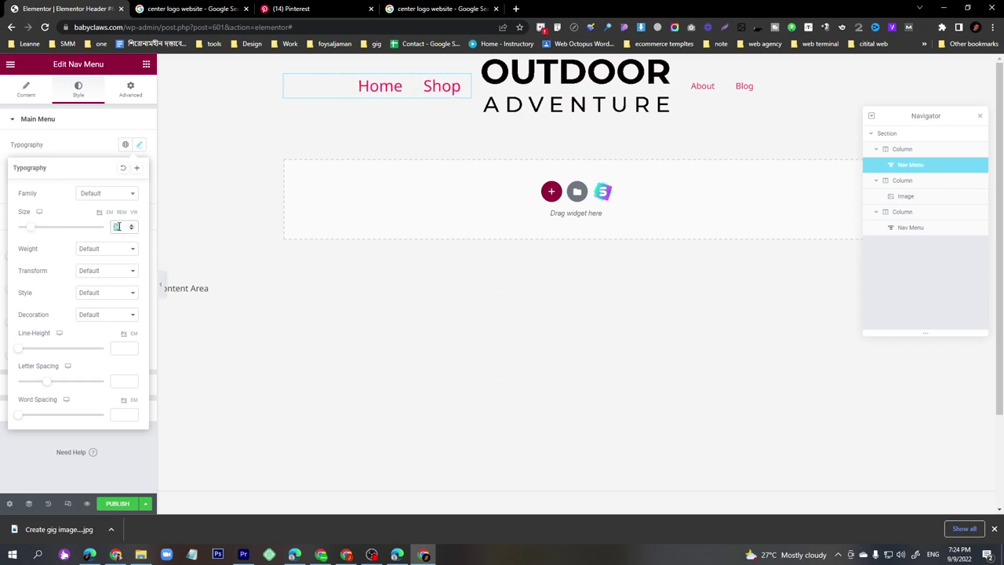
pyautogui.write('20')
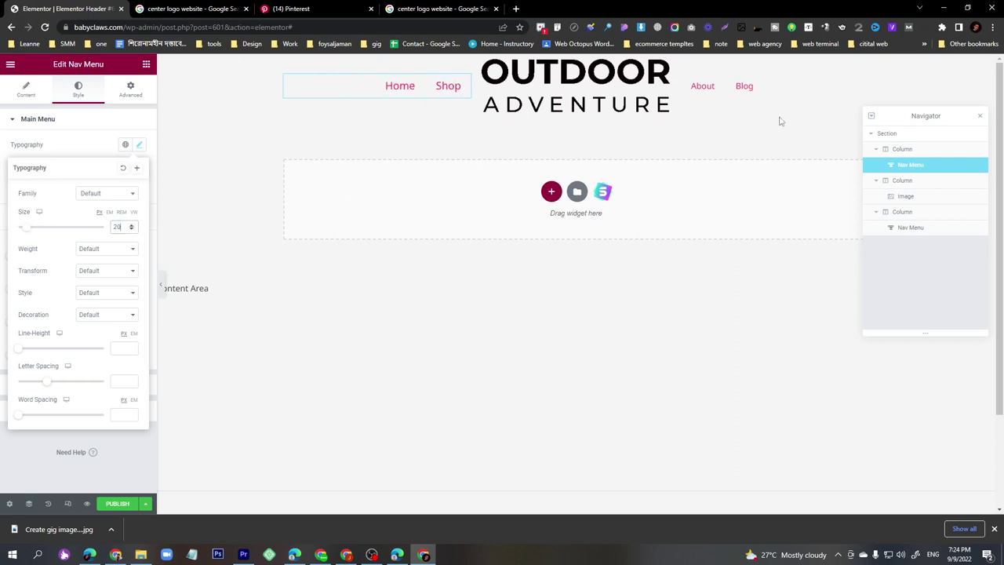
# - Give the About and Blog menu 20 px text and a black text colour
pyautogui.click(746, 88)
pyautogui.click(90, 93)
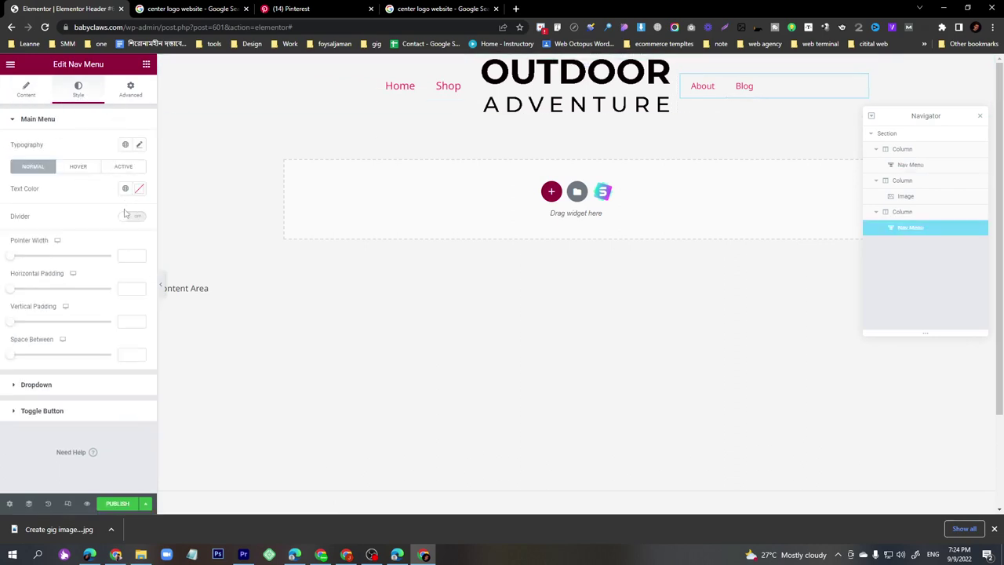
pyautogui.click(139, 146)
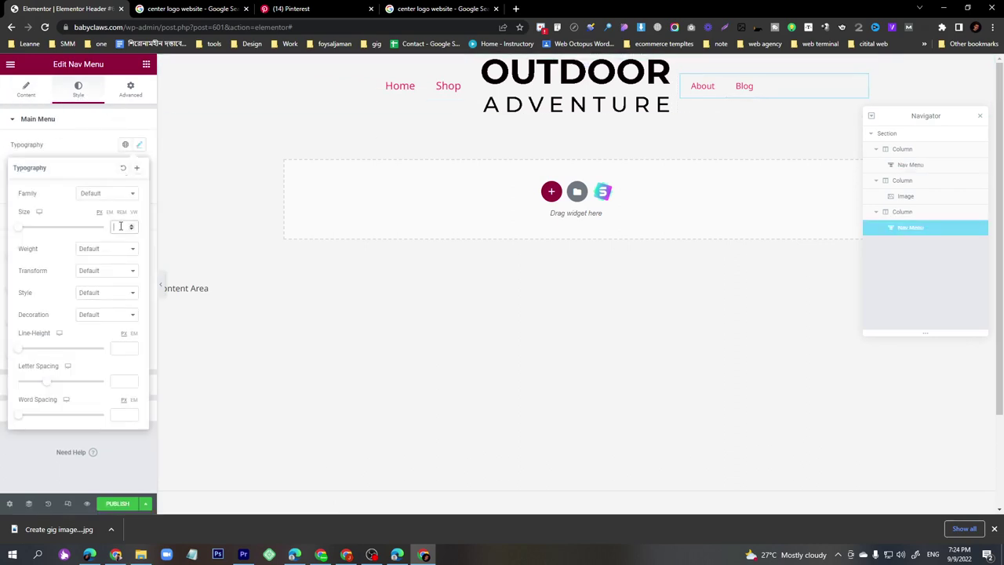
pyautogui.click(121, 226)
pyautogui.write('20')
pyautogui.click(26, 88)
pyautogui.click(79, 89)
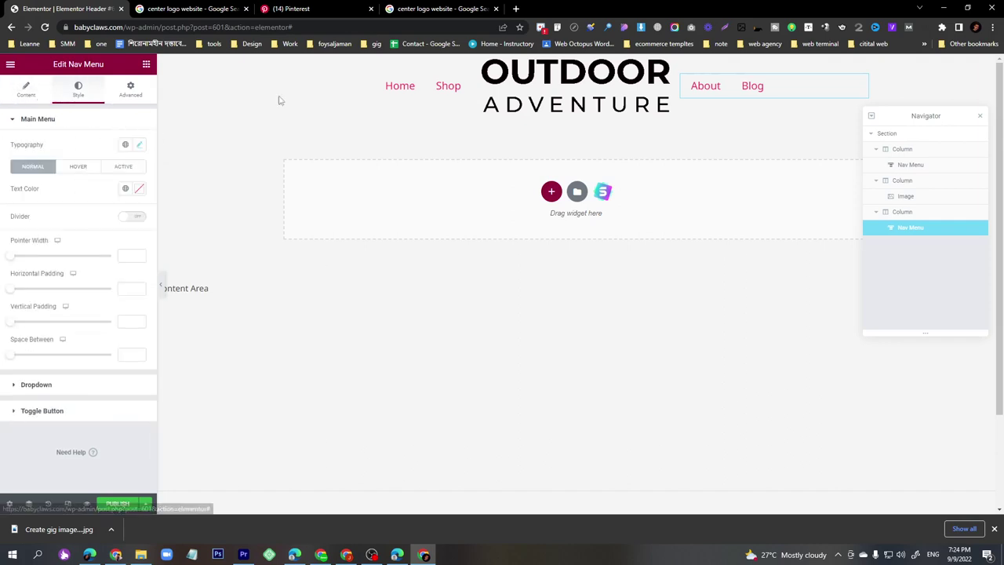
pyautogui.click(138, 188)
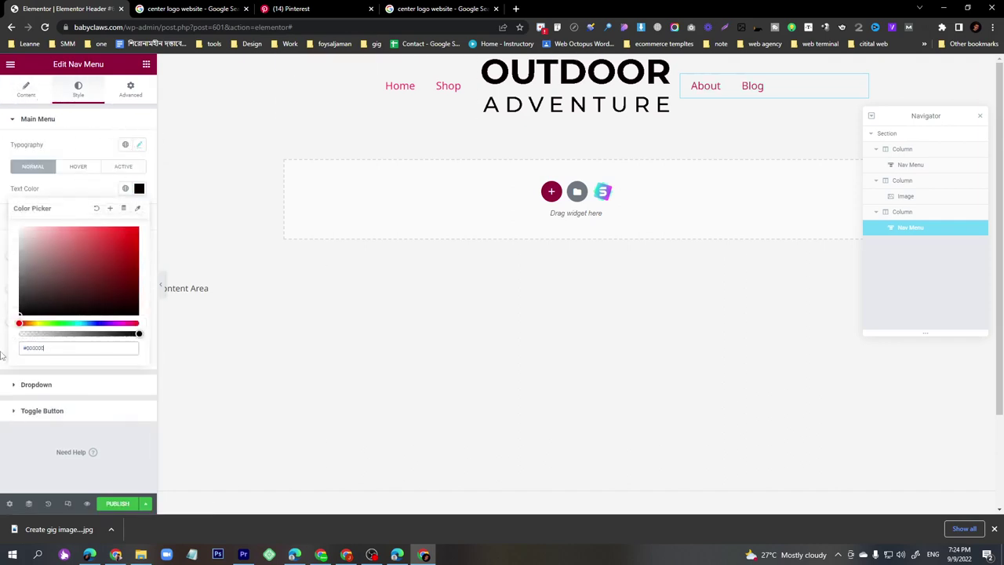
# - Set the Home and Shop menu text colour to black #000000
pyautogui.click(464, 86)
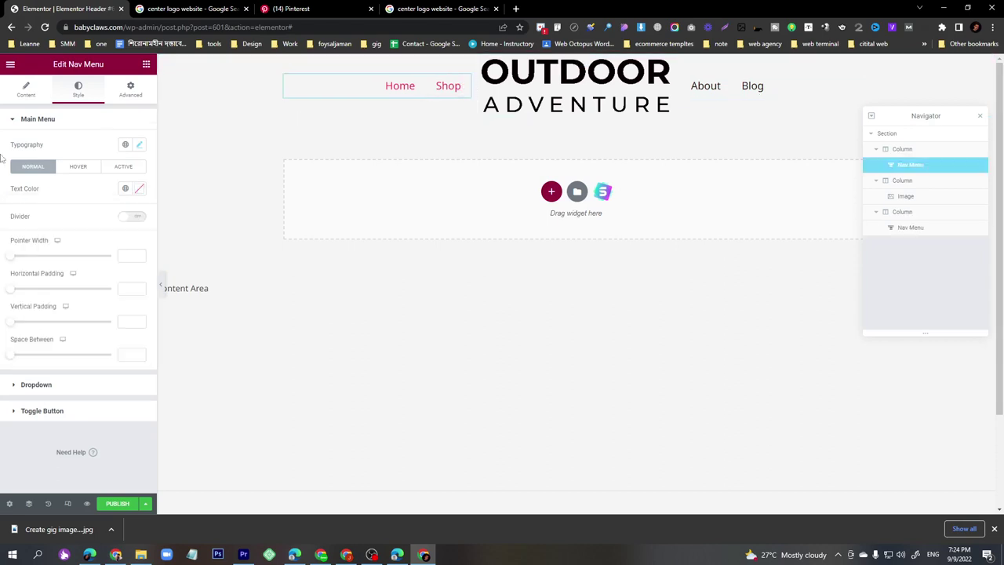
pyautogui.click(138, 188)
pyautogui.moveTo(63, 231); pyautogui.dragTo(2, 332)
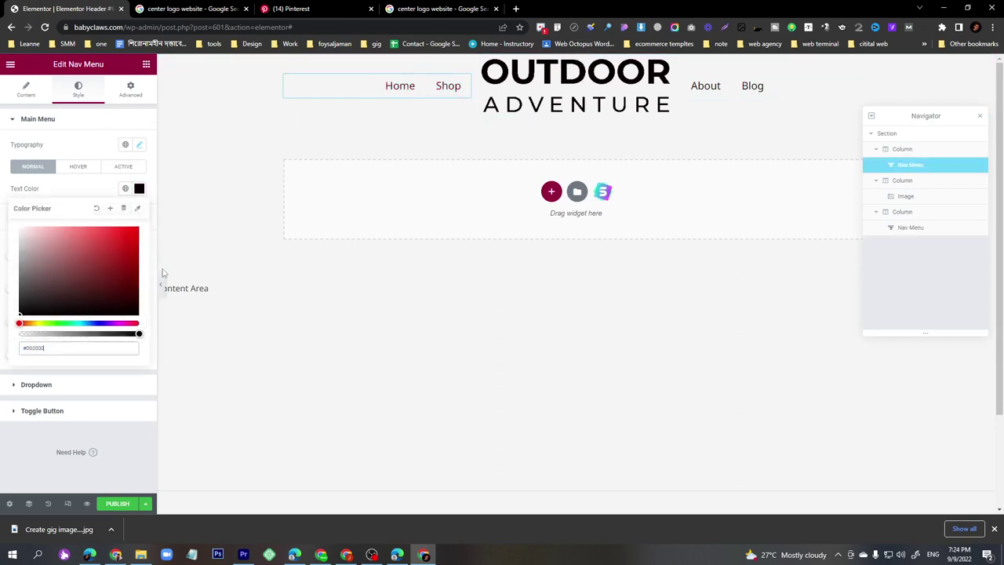
pyautogui.click(133, 445)
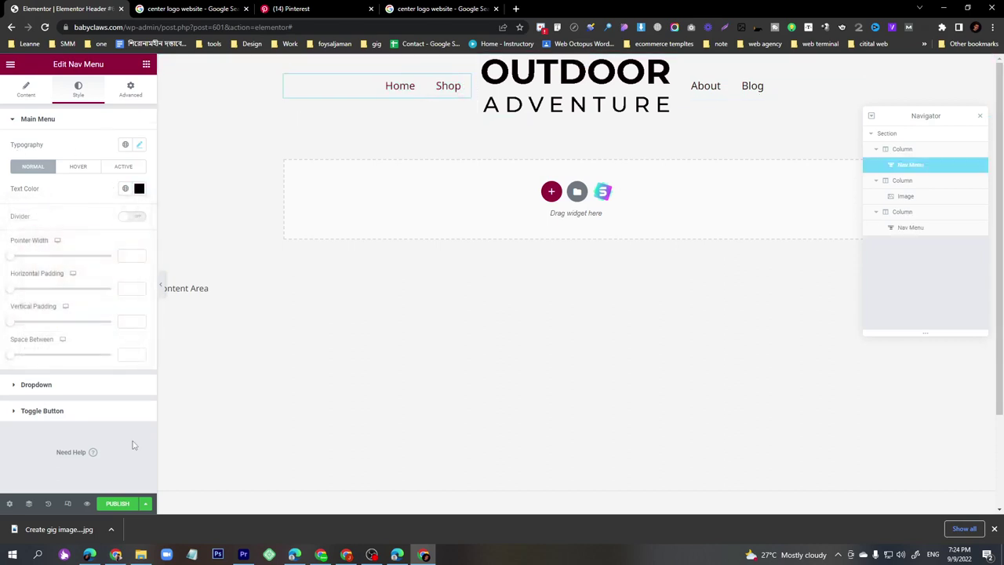
# - Publish the header with an Include / Entire Site display condition
pyautogui.click(112, 503)
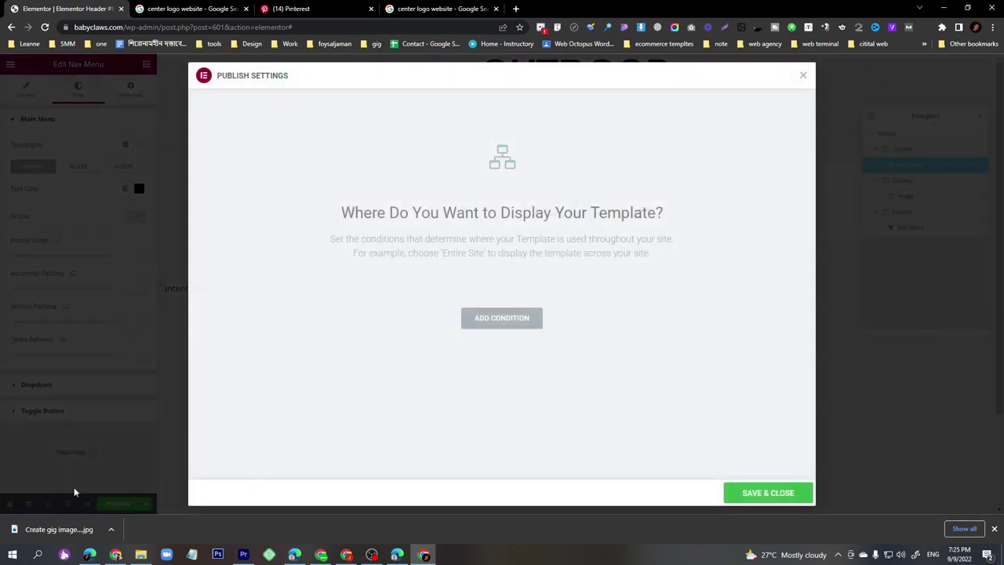
pyautogui.click(486, 323)
pyautogui.click(768, 496)
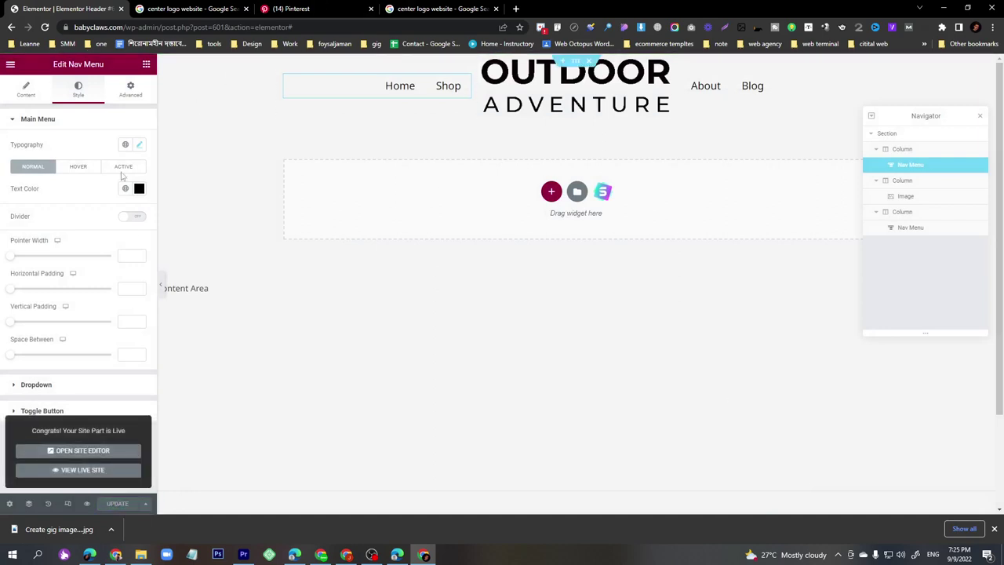
# - Duplicate the header section and switch the responsive preview to Mobile
pyautogui.rightClick(576, 64)
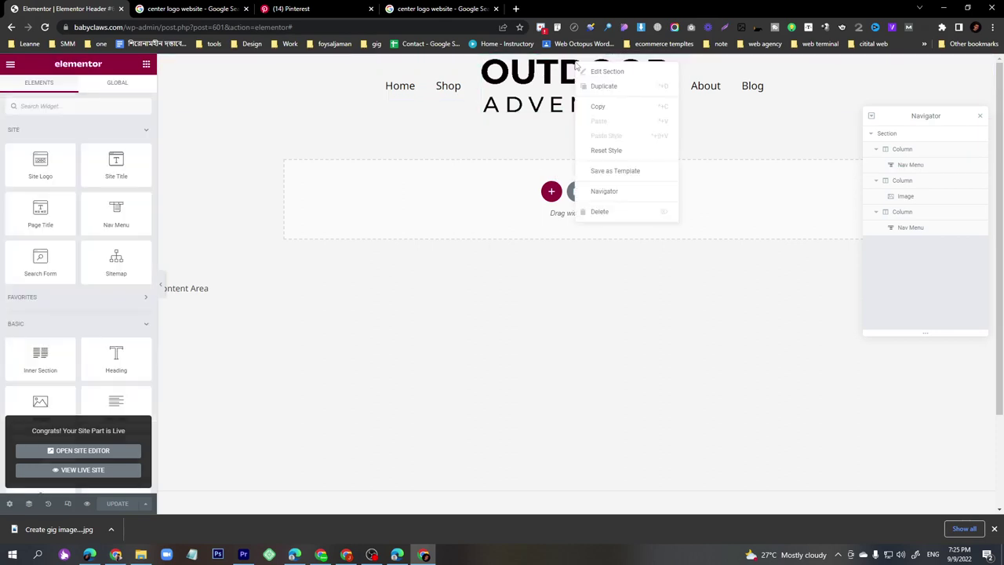
pyautogui.click(591, 86)
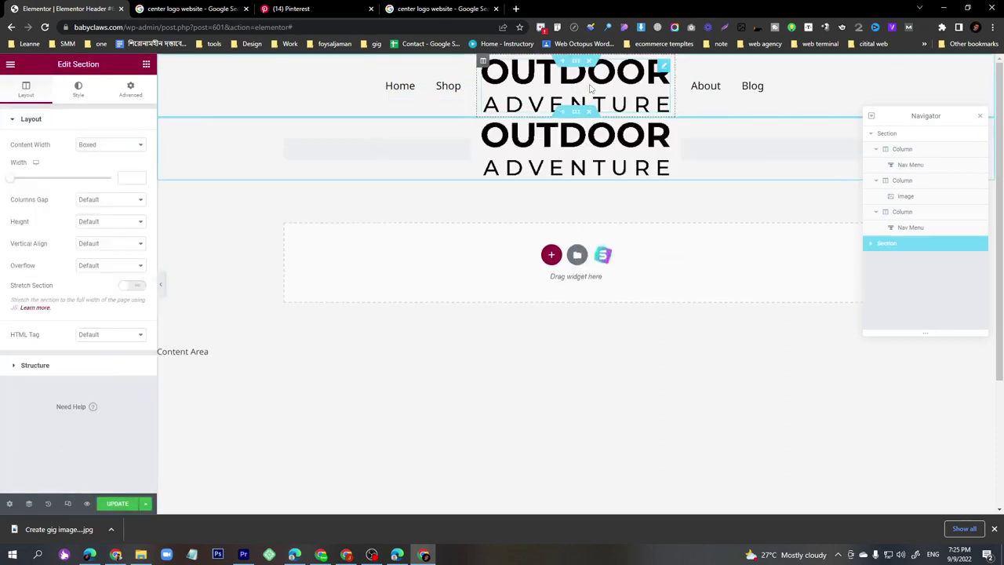
pyautogui.click(70, 504)
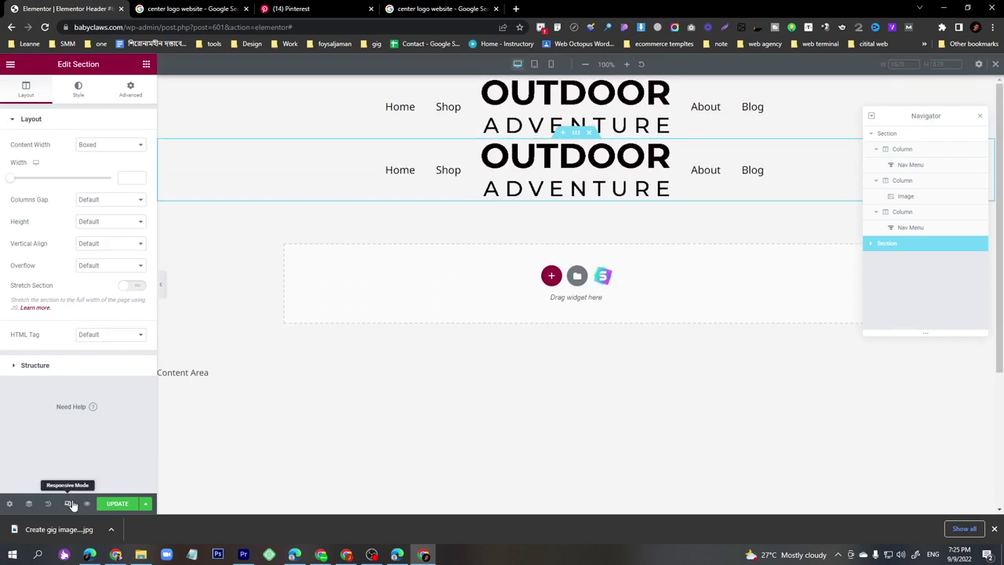
pyautogui.click(552, 66)
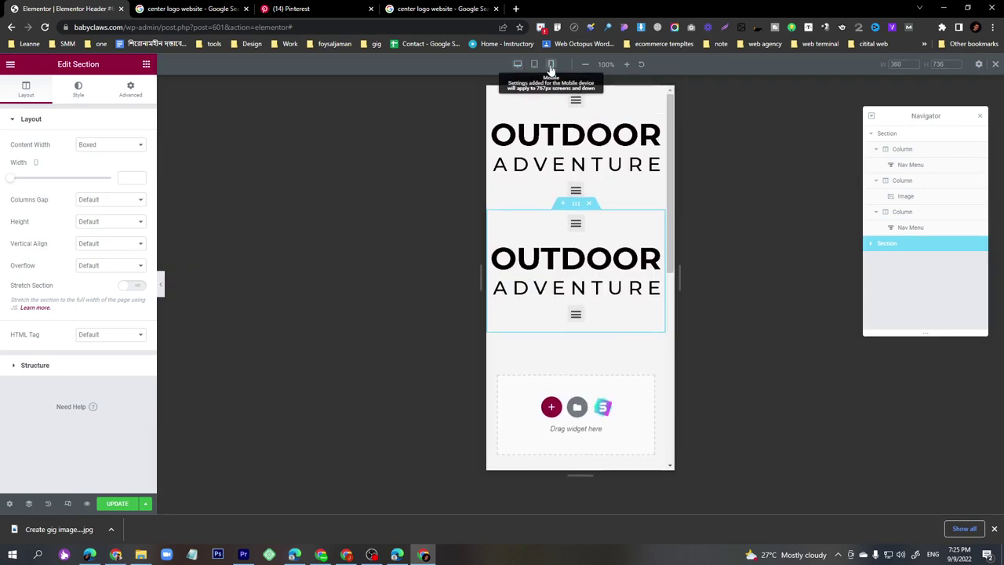
# - Delete both copied Nav Menus and the emptied column from the duplicated header
pyautogui.rightClick(579, 228)
pyautogui.click(601, 374)
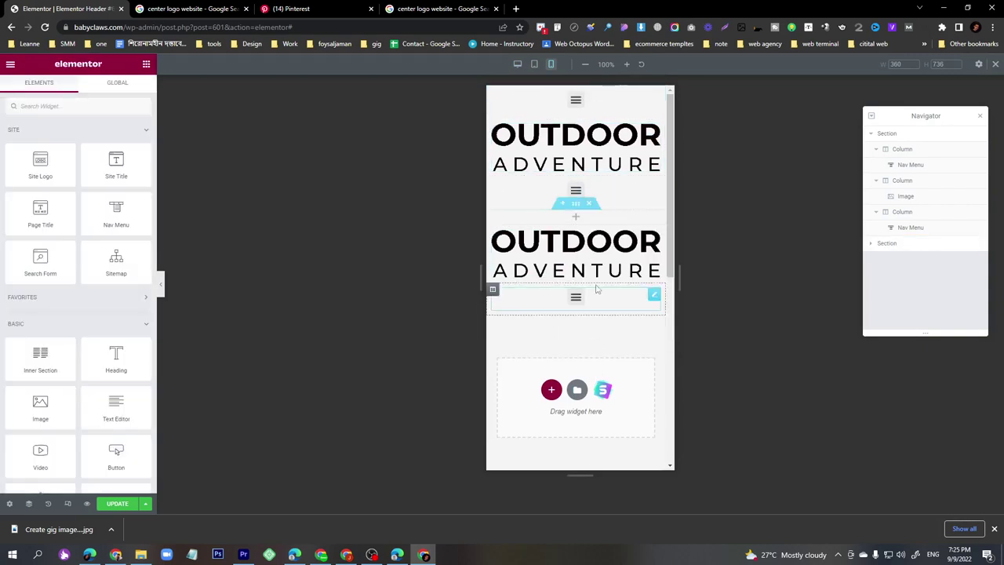
pyautogui.rightClick(582, 302)
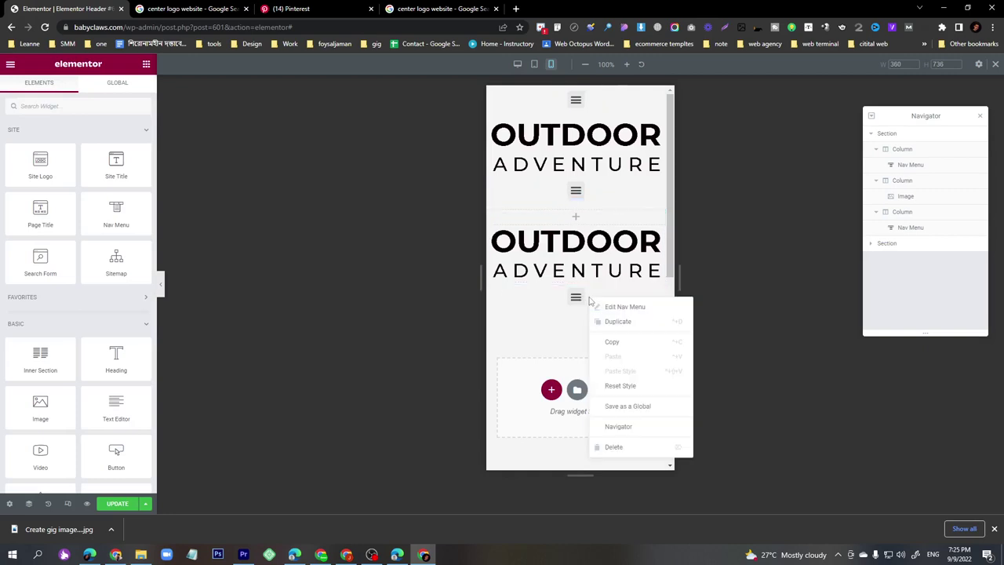
pyautogui.click(610, 445)
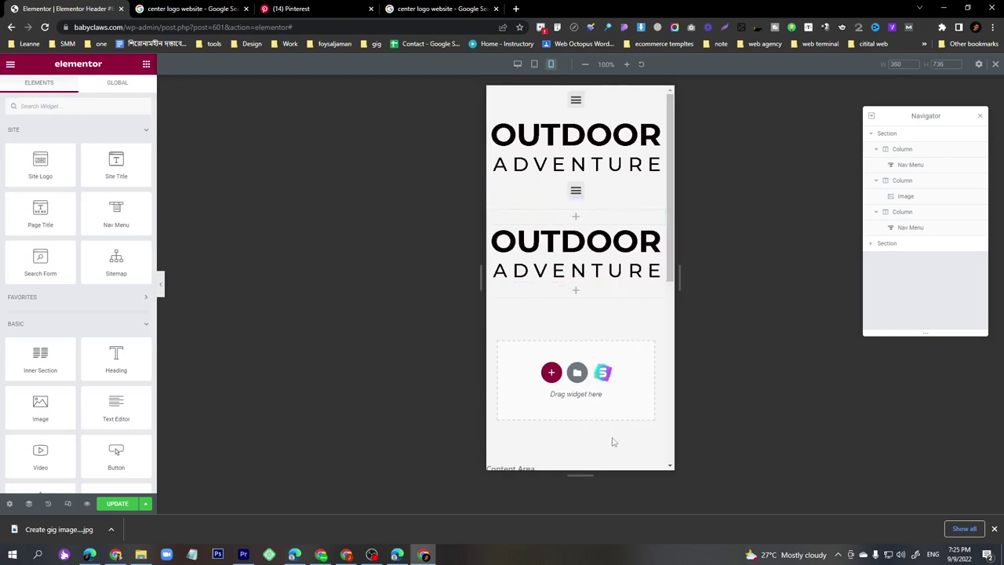
pyautogui.rightClick(598, 220)
pyautogui.click(616, 368)
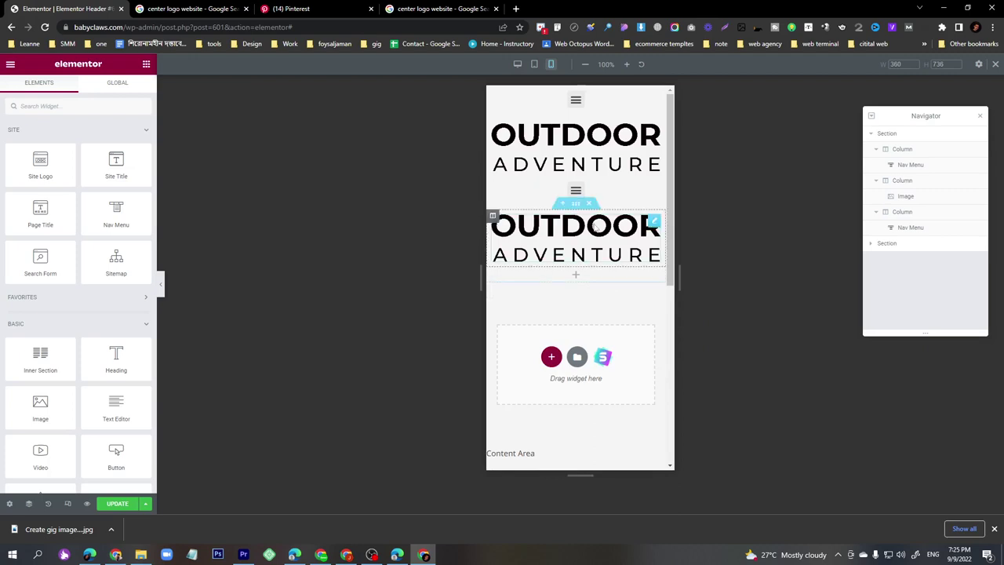
# - Set the logo column's width to 50%
pyautogui.click(493, 216)
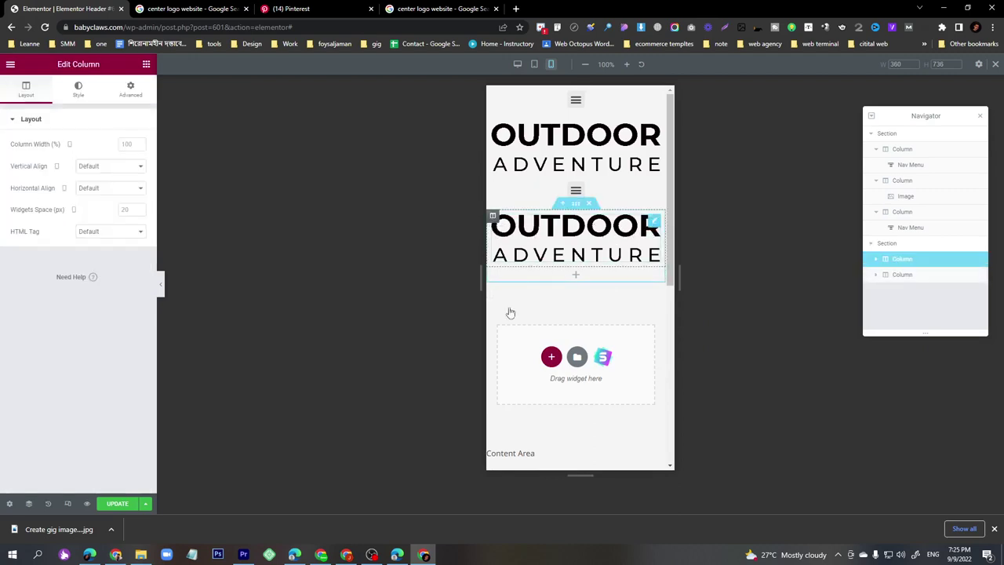
pyautogui.click(126, 145)
pyautogui.write('50')
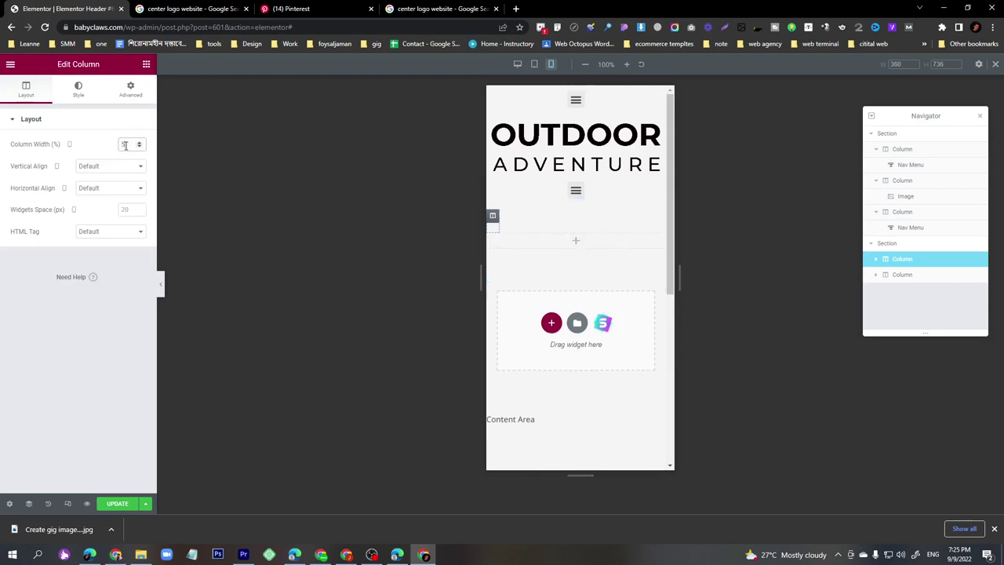
# - Add a Nav Menu showing 'menu' to the right column and set that column to 50% width
pyautogui.click(575, 251)
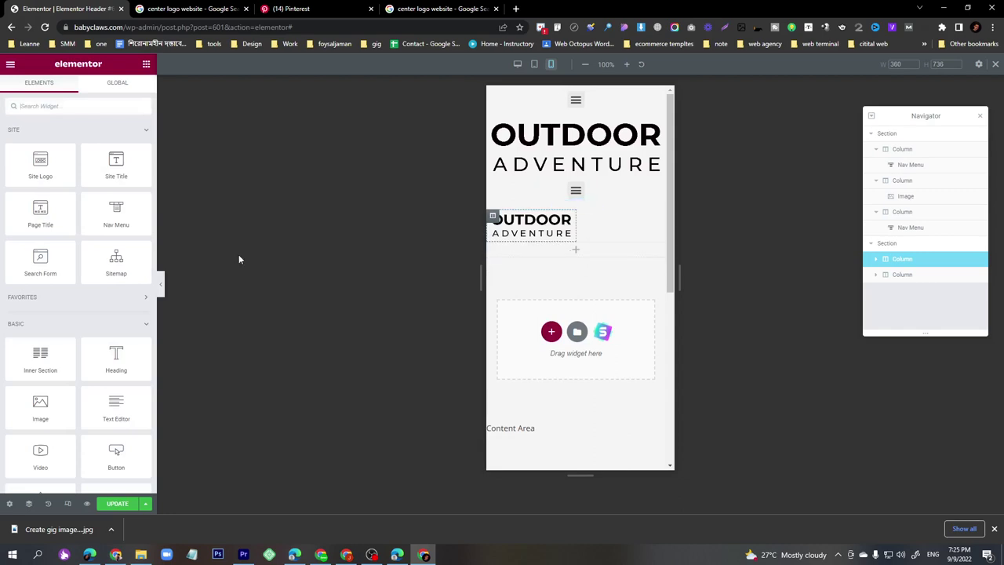
pyautogui.moveTo(114, 214); pyautogui.dragTo(619, 240)
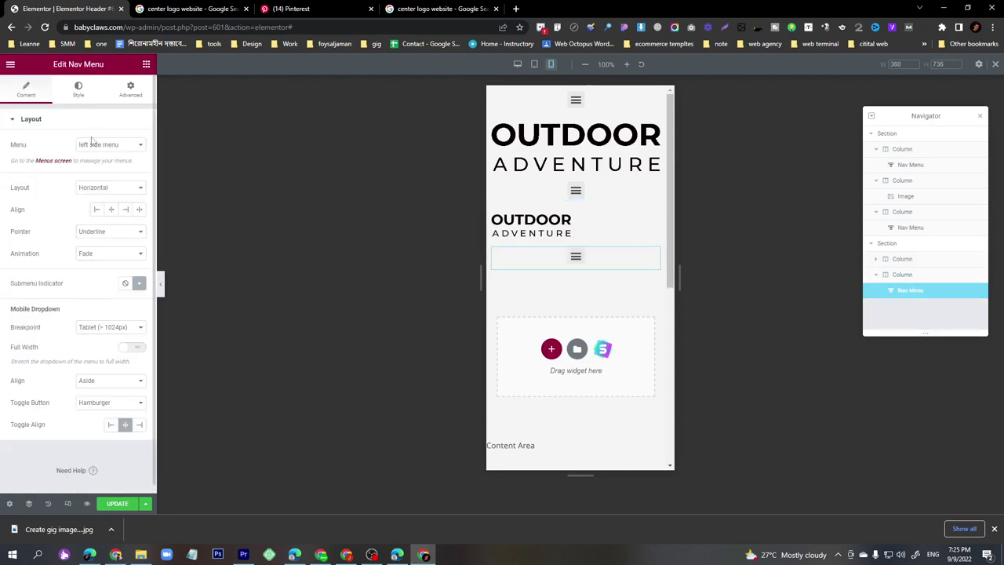
pyautogui.click(104, 146)
pyautogui.click(99, 161)
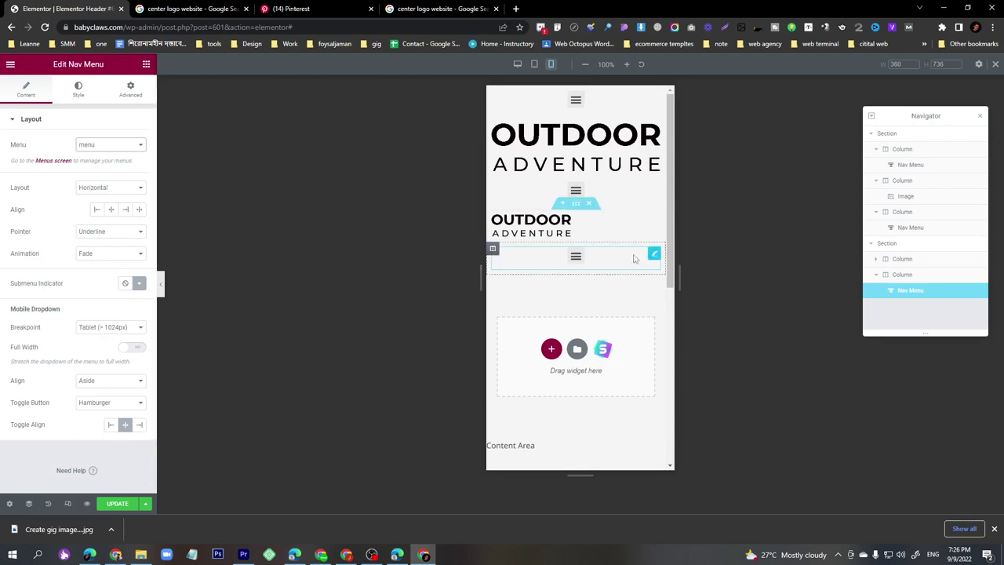
pyautogui.click(493, 249)
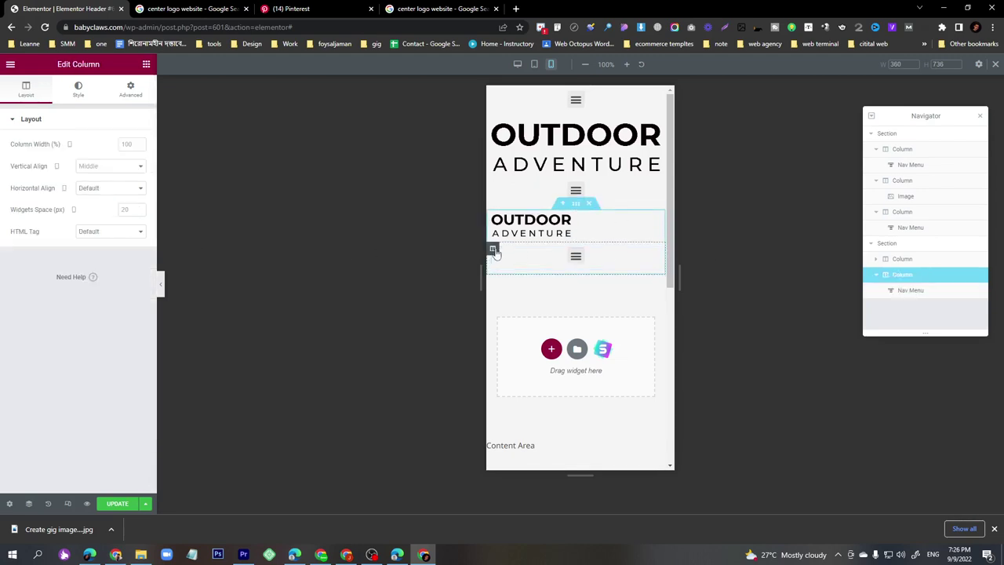
pyautogui.click(124, 145)
pyautogui.write('50')
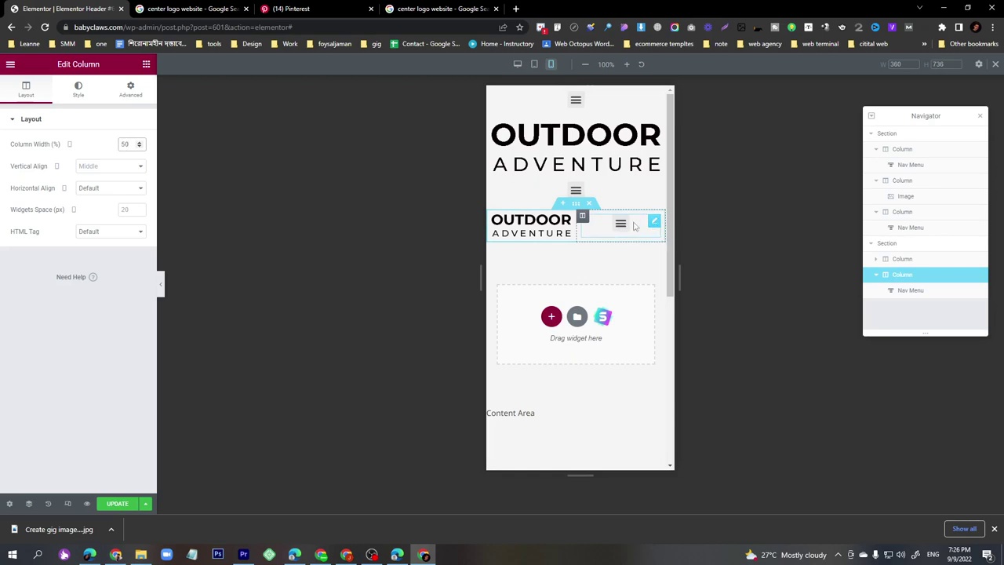
# - Turn on Full Width for the hamburger menu's mobile dropdown so it spans the screen
pyautogui.click(621, 225)
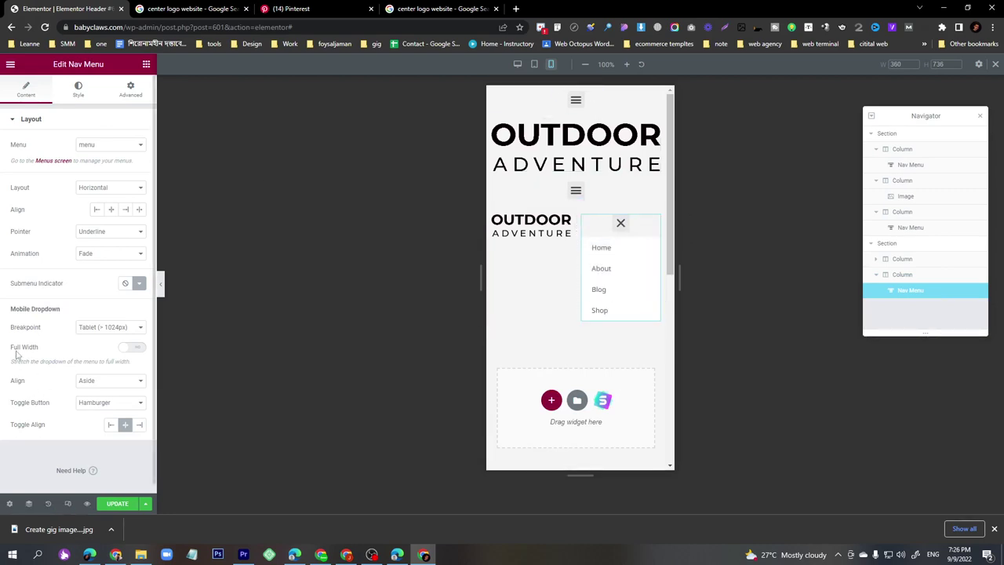
pyautogui.click(129, 348)
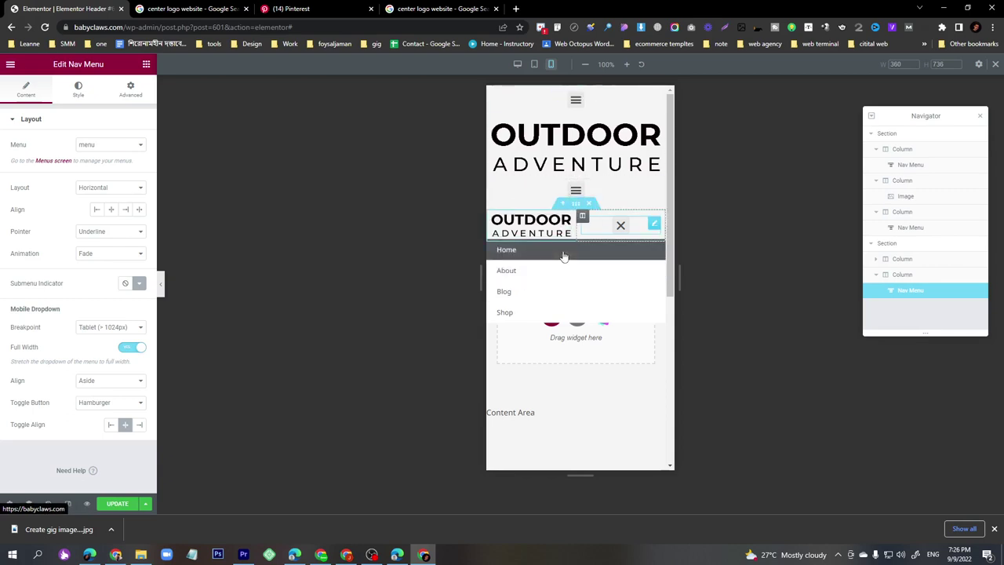
pyautogui.click(579, 209)
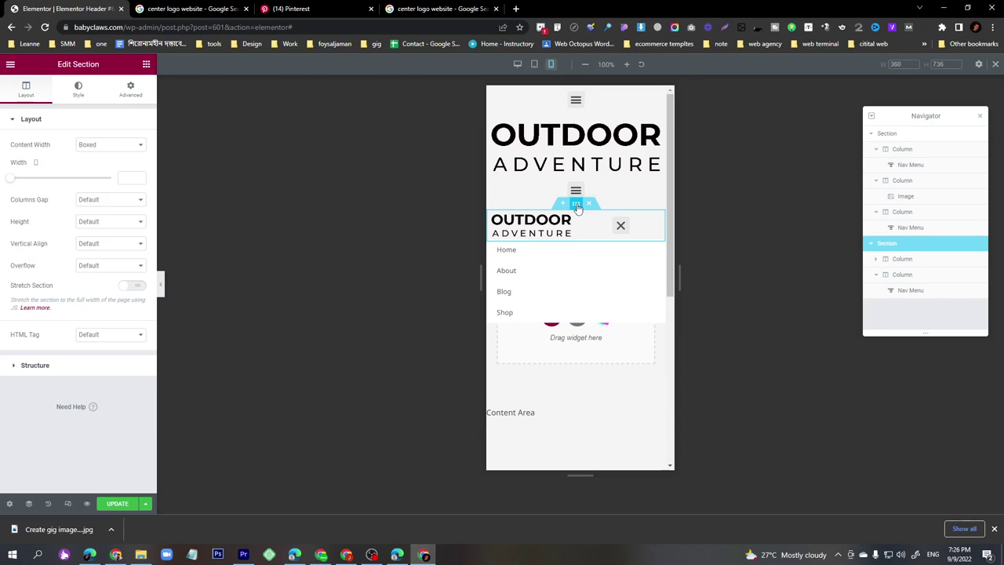
# - Hide the mobile header on desktop and tablet under Advanced > Responsive
pyautogui.click(126, 92)
pyautogui.click(55, 328)
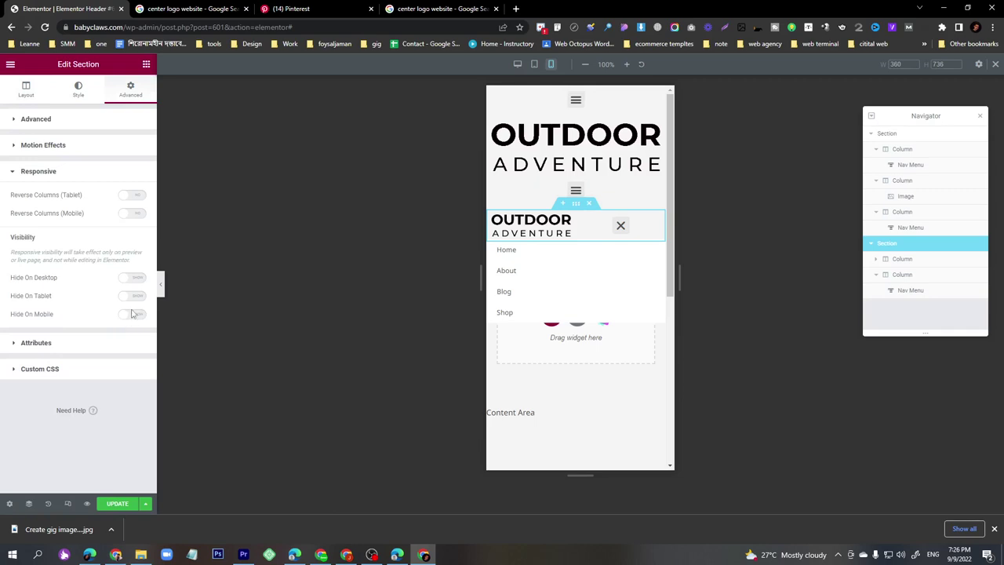
pyautogui.click(135, 280)
pyautogui.click(129, 296)
# - Hide the original header on mobile and click UPDATE to save the changes
pyautogui.click(576, 93)
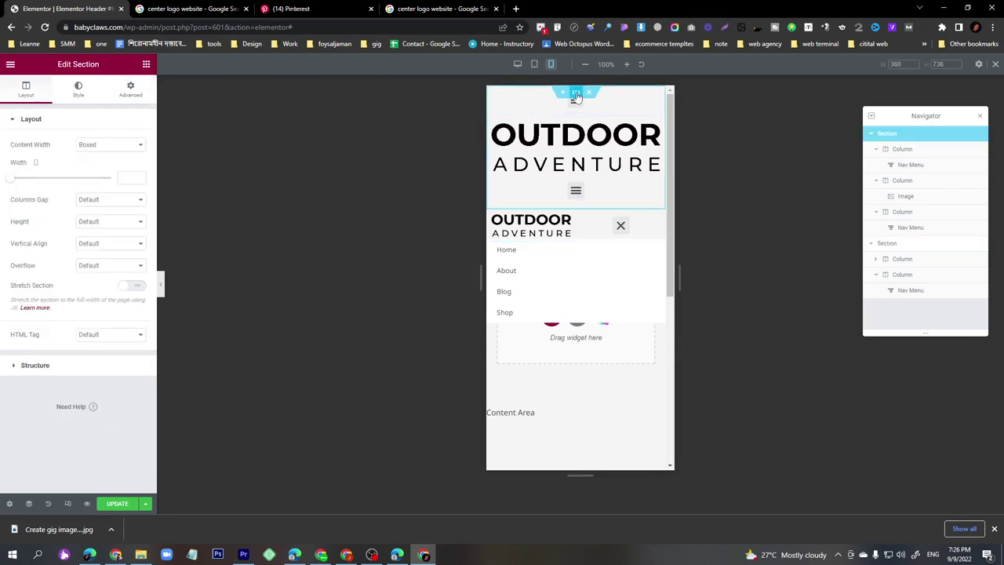
pyautogui.click(130, 92)
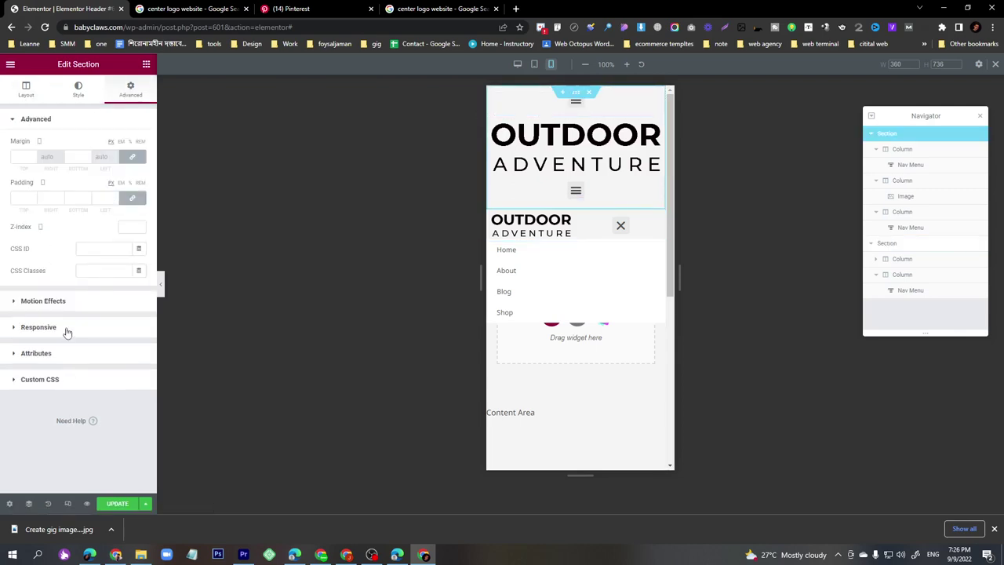
pyautogui.click(67, 333)
pyautogui.click(134, 315)
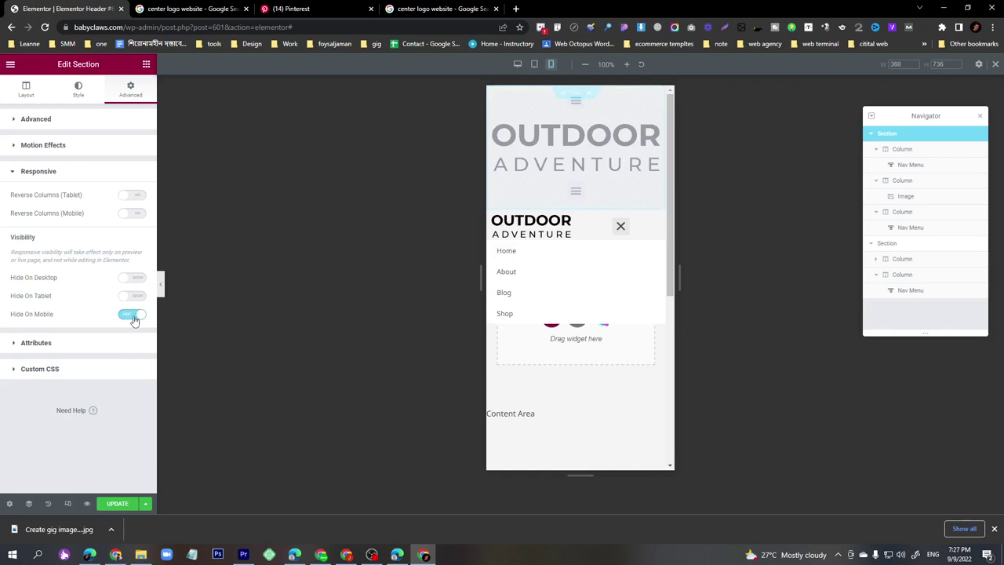
pyautogui.click(117, 504)
pyautogui.click(517, 65)
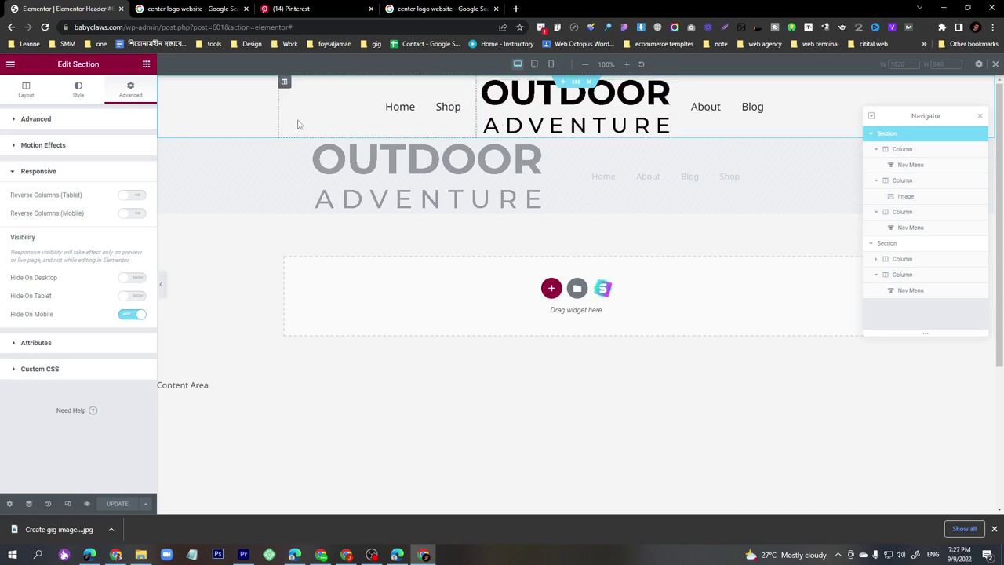
# - Switch back to the mobile preview and select the mobile header section
pyautogui.click(552, 65)
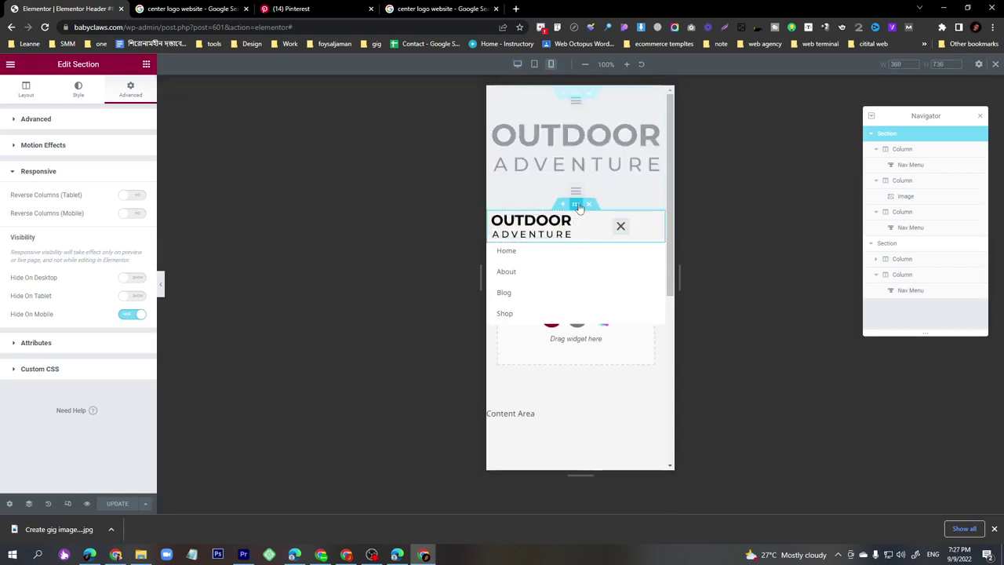
pyautogui.click(577, 205)
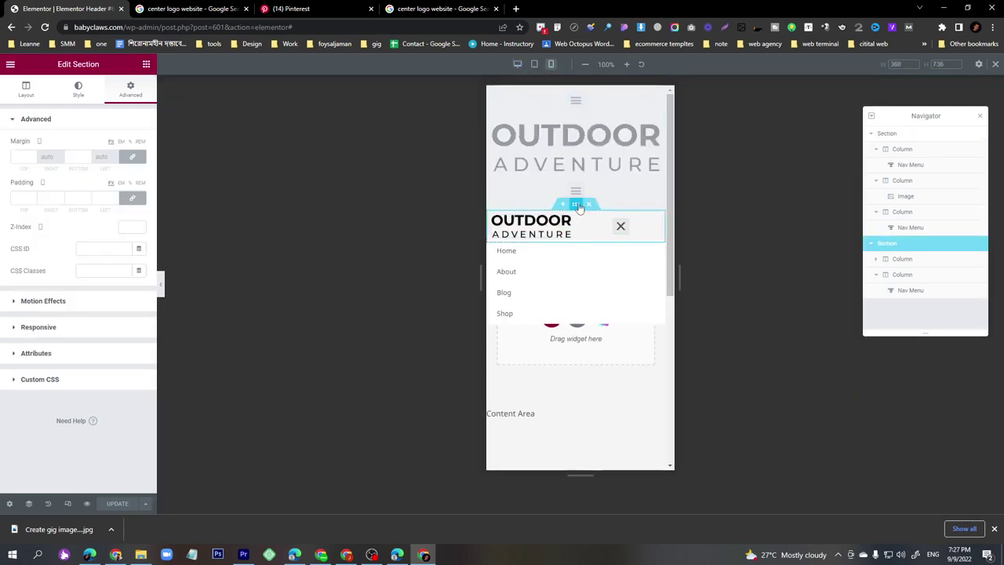